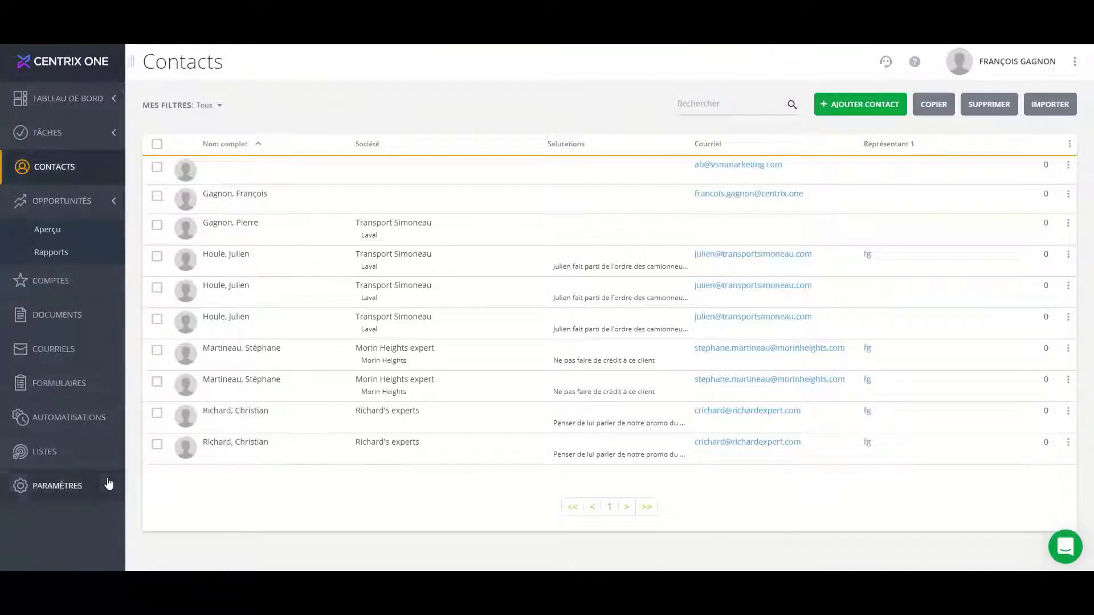
- Review the current contact lists in the list selection dialog, and close it without saving
click(71, 457)
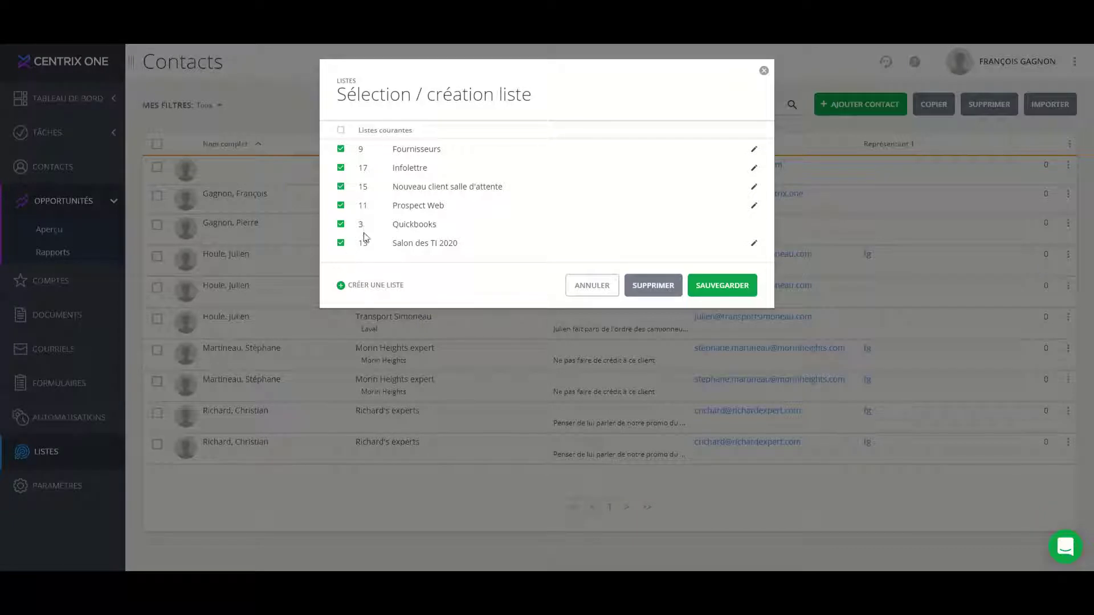
click(341, 206)
click(341, 208)
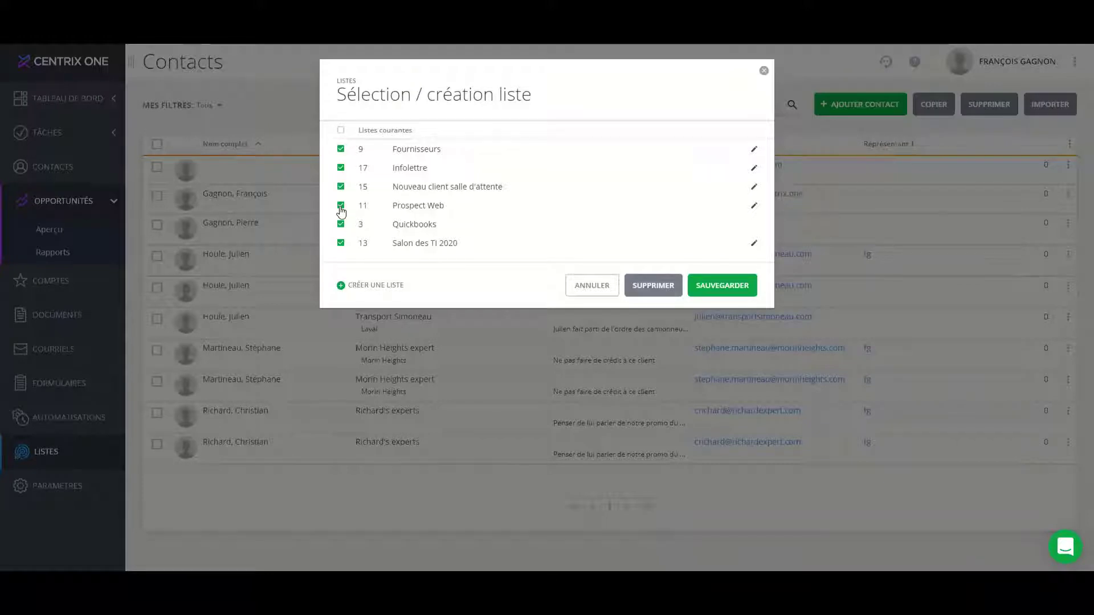
click(605, 295)
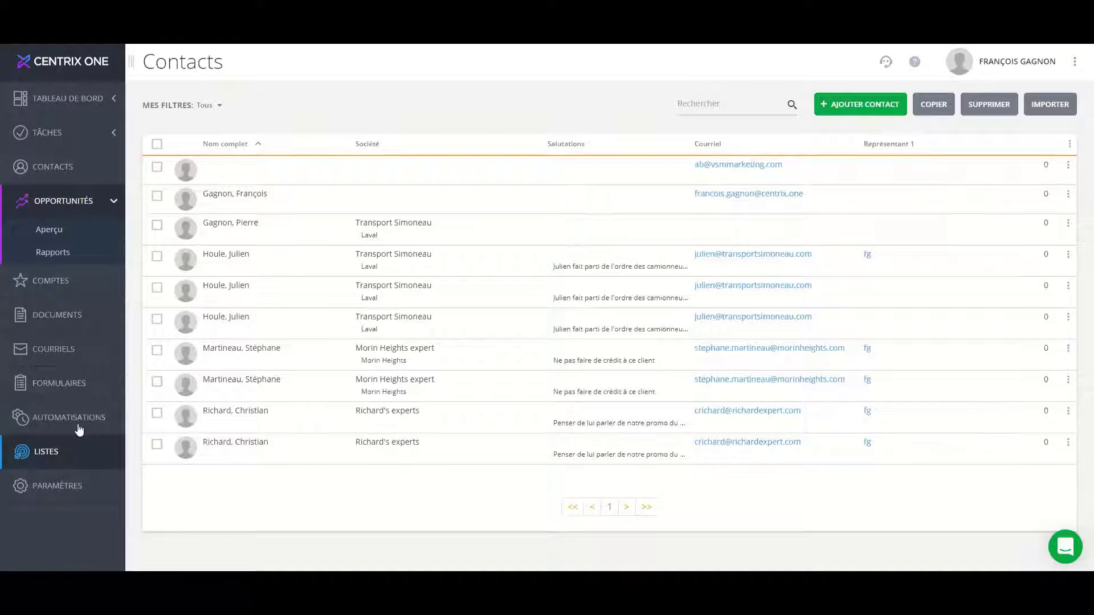
- Open the first user's account from the user management settings and display its list access
click(86, 496)
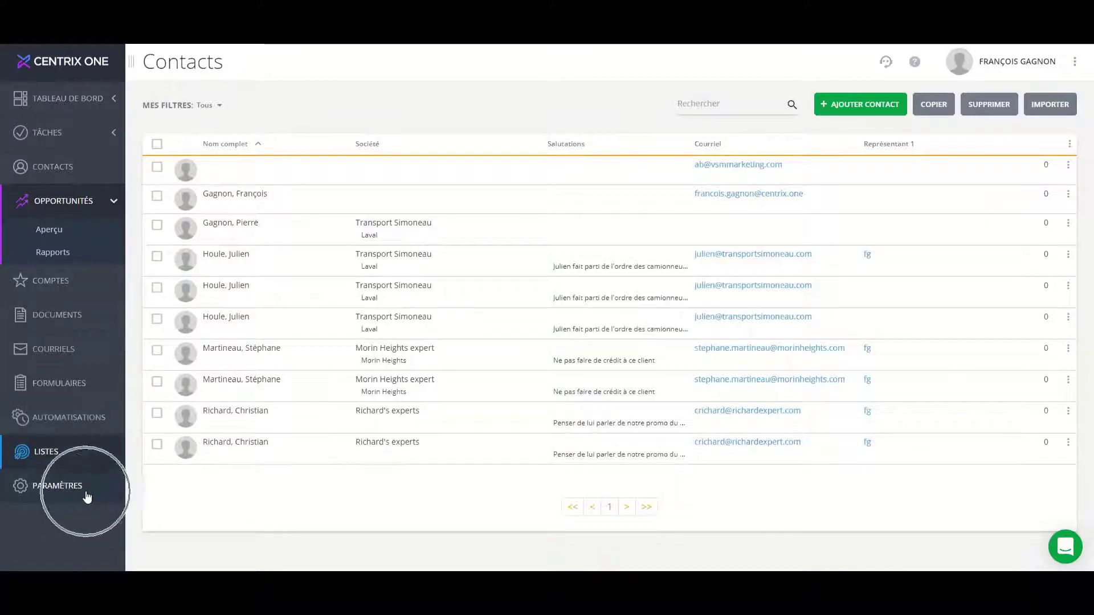
click(81, 493)
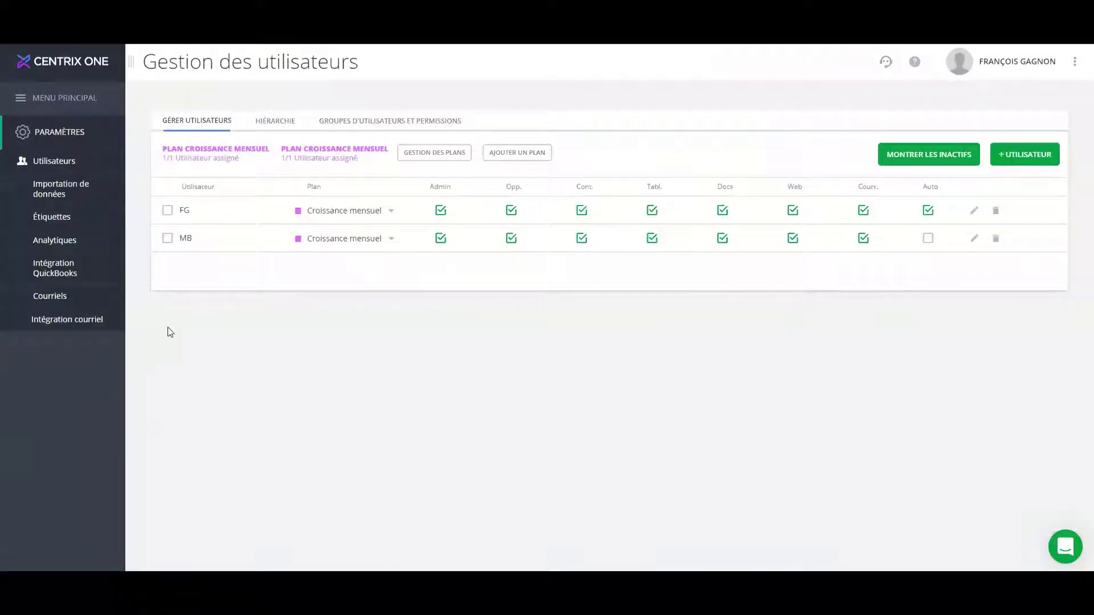
click(185, 212)
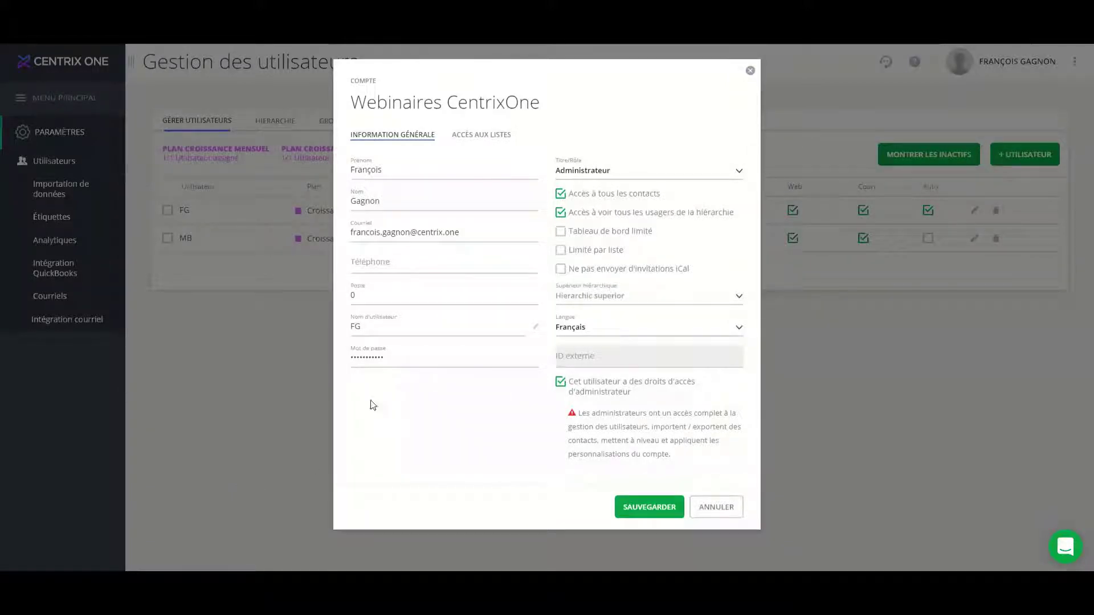
click(481, 136)
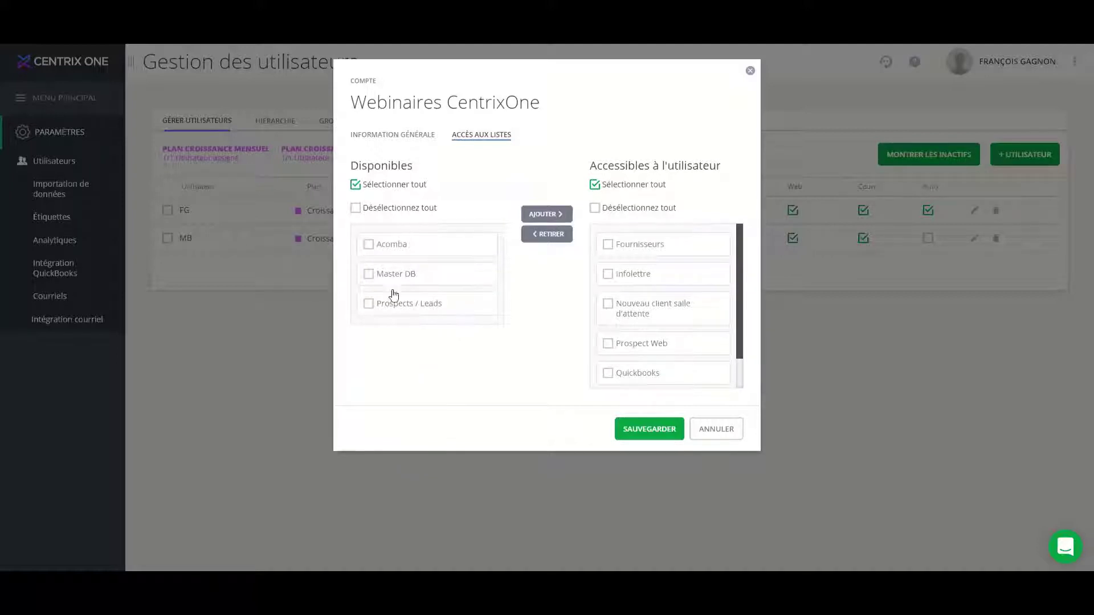
- Try making the Master DB list accessible to the user, and remove that access again
click(368, 274)
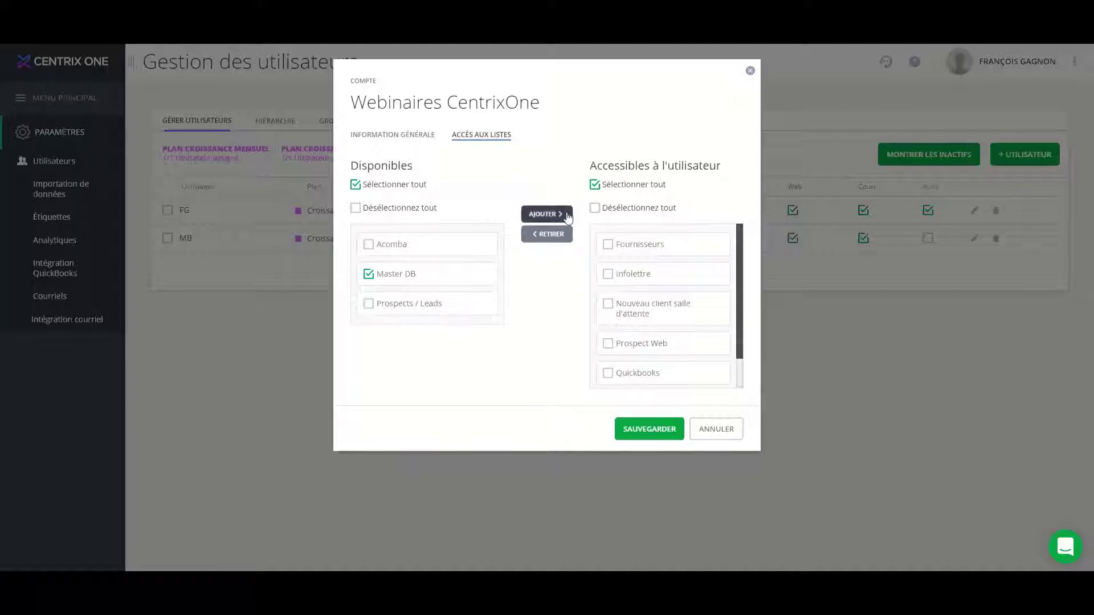
click(568, 215)
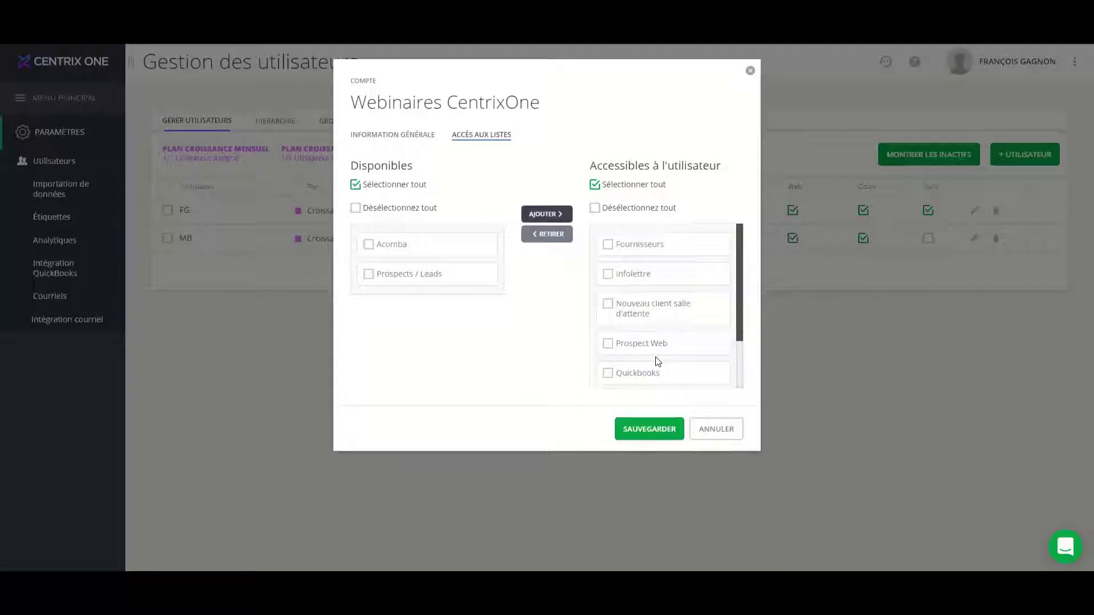
scroll(657, 359, down, 2)
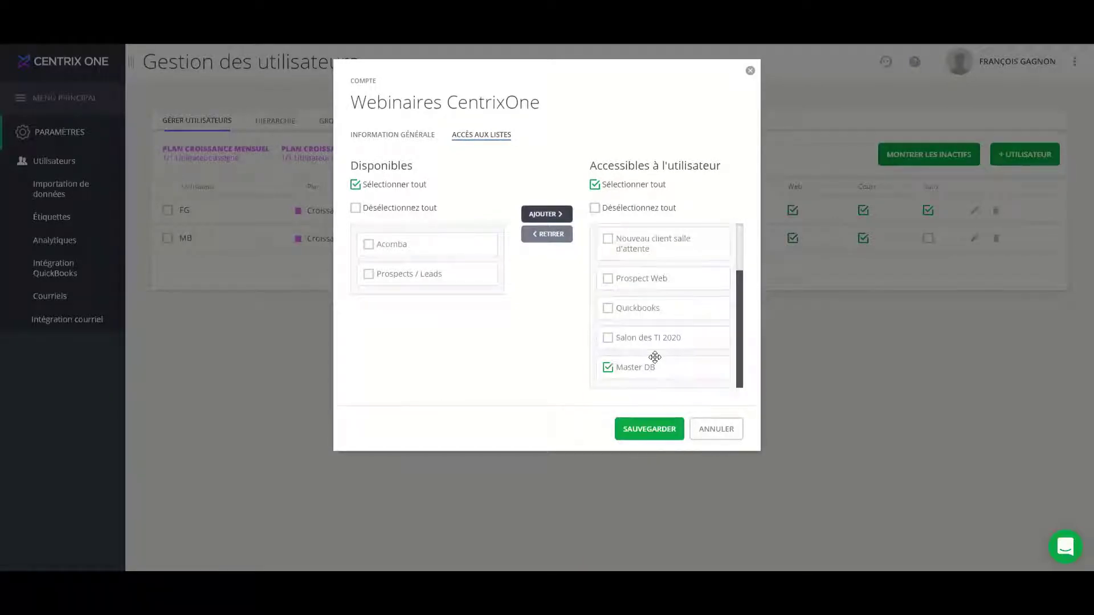
scroll(655, 358, up, 2)
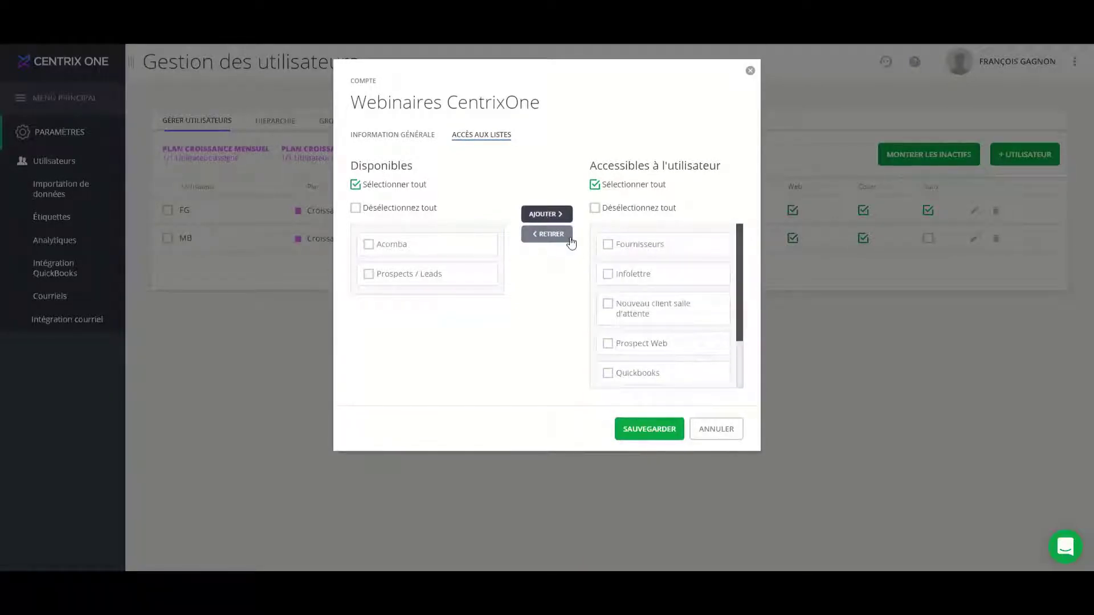
scroll(640, 325, down, 2)
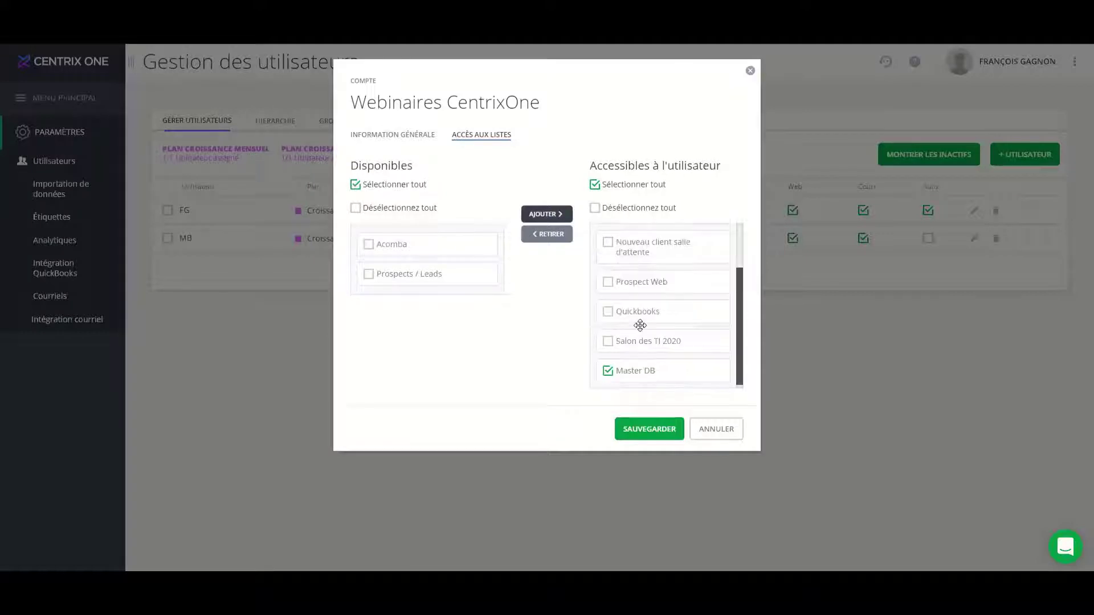
click(545, 235)
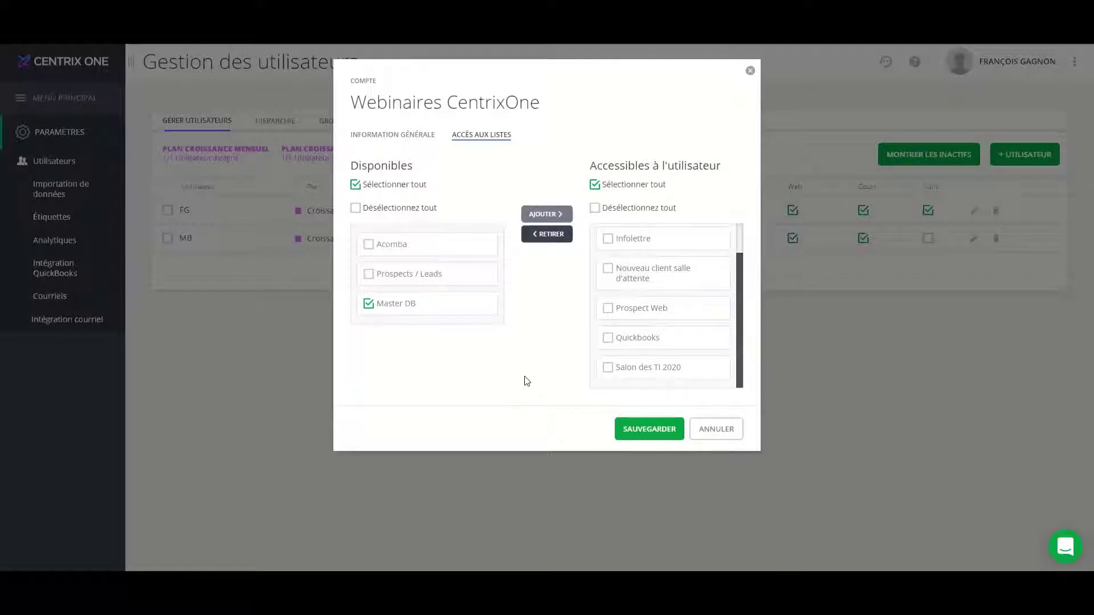
- Examine the access options in the user's general information, including access to all contacts, and close the account without saving
click(426, 137)
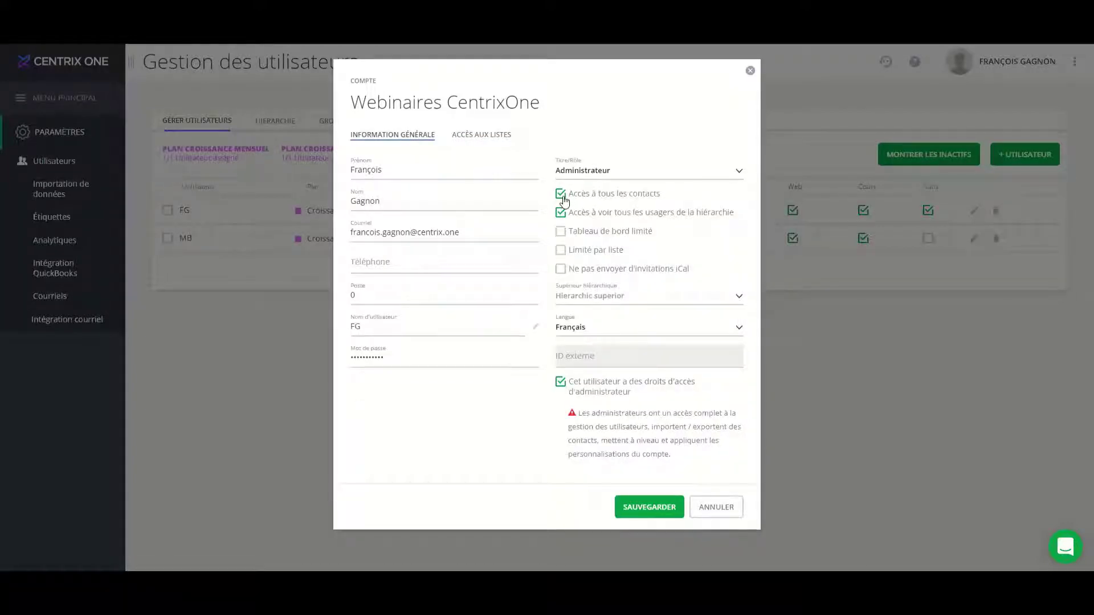
key(ctrl)
key(ctrl)
key(ctrl)
click(562, 196)
click(703, 512)
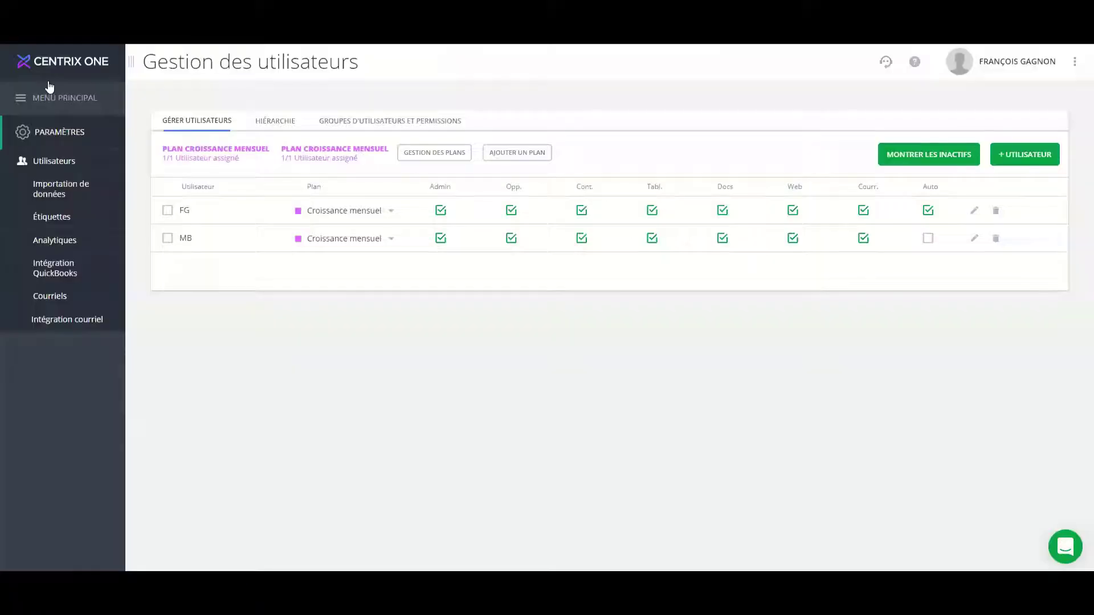
- Open the first Transport Simoneau contact in the contact list and examine its opportunities
click(49, 91)
click(53, 168)
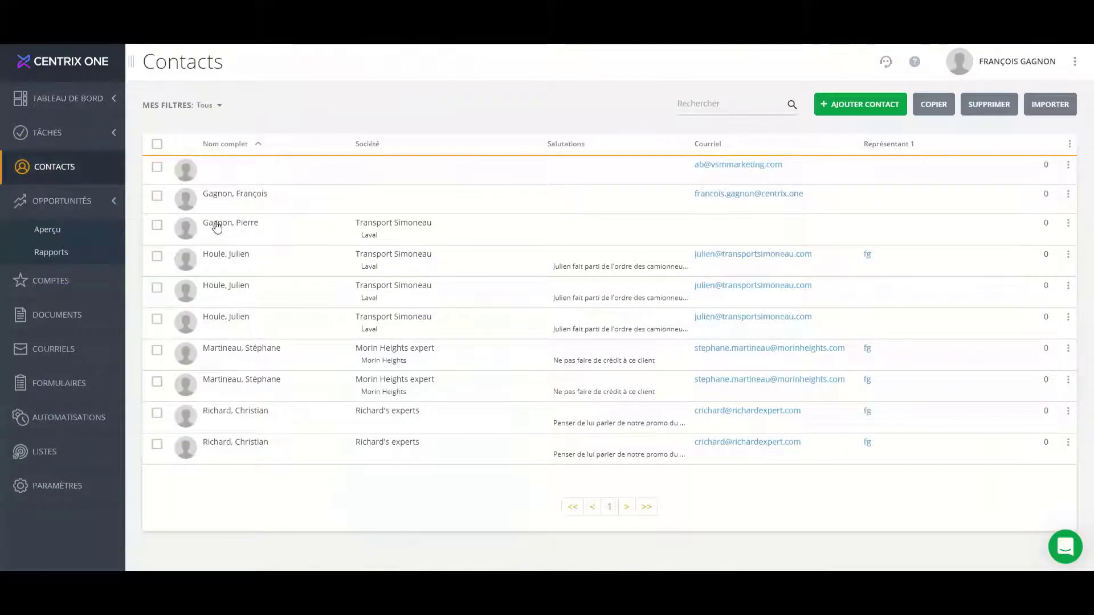
click(218, 226)
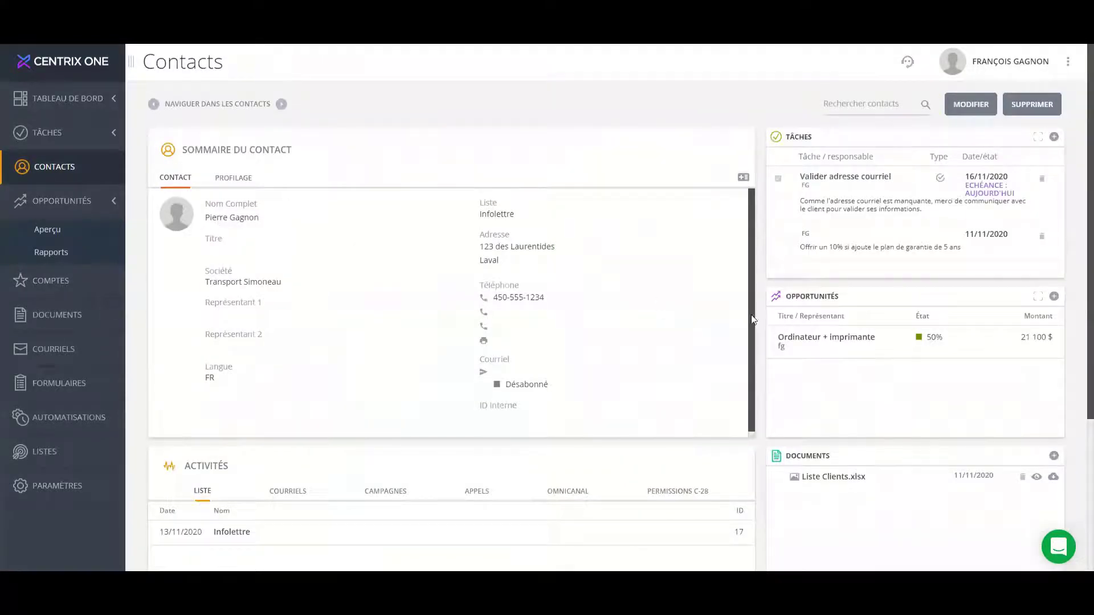
click(819, 341)
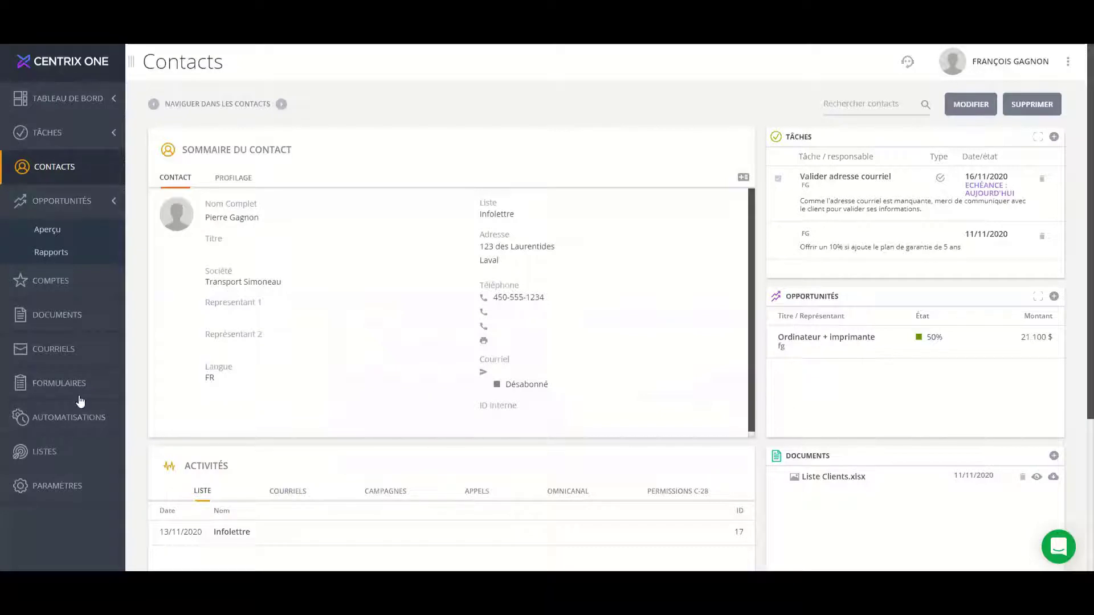
- Enable the Limité par liste option for the first user and save the account
click(59, 485)
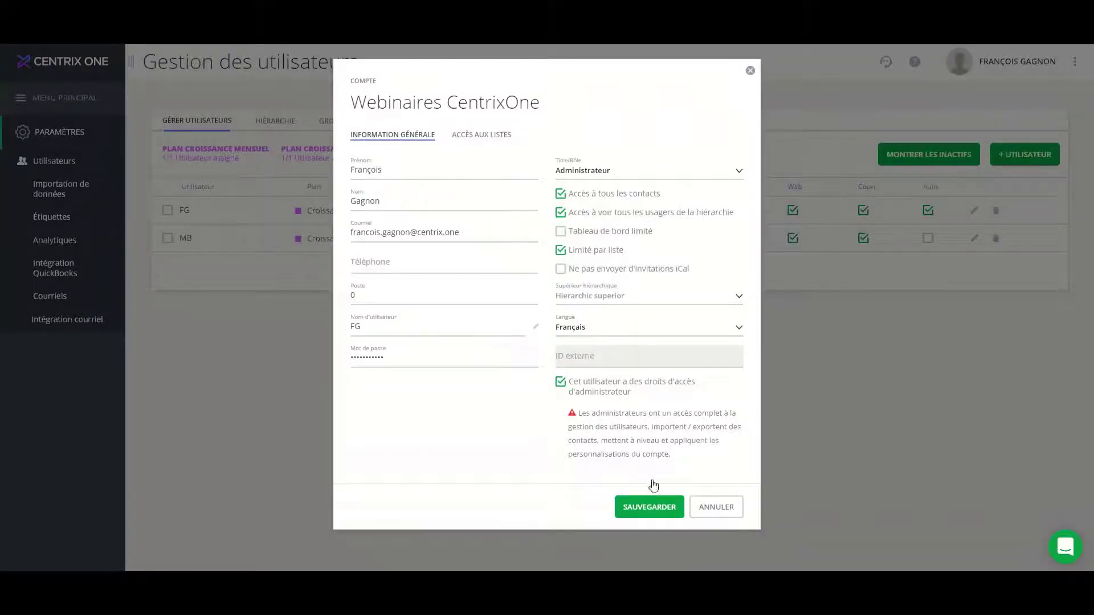
click(654, 507)
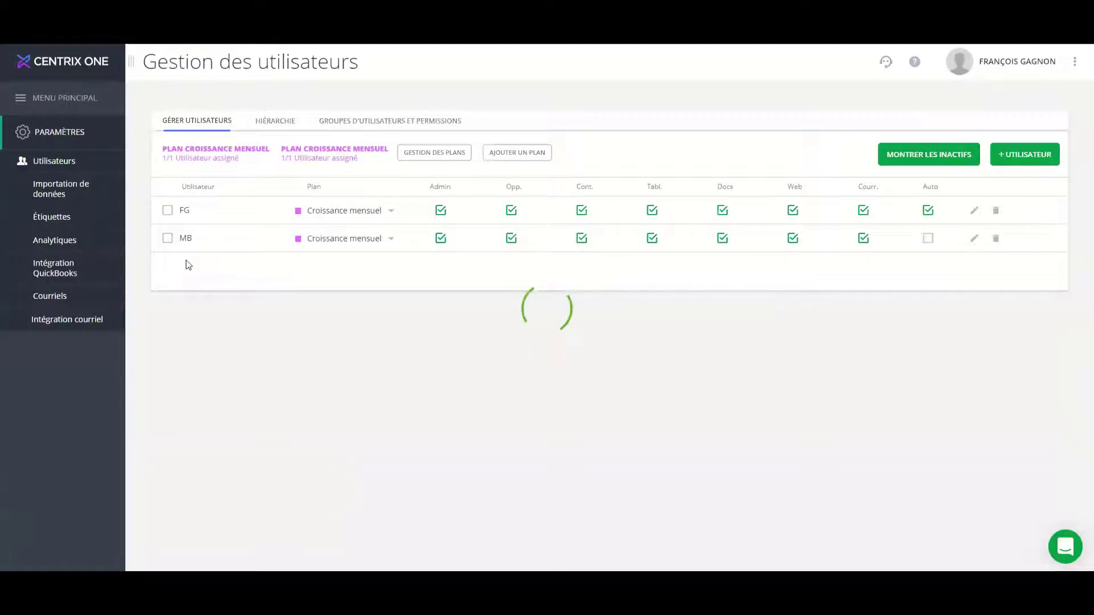
- Return to the contacts and check which opportunities the first Transport Simoneau contact shows under the list restriction
click(71, 103)
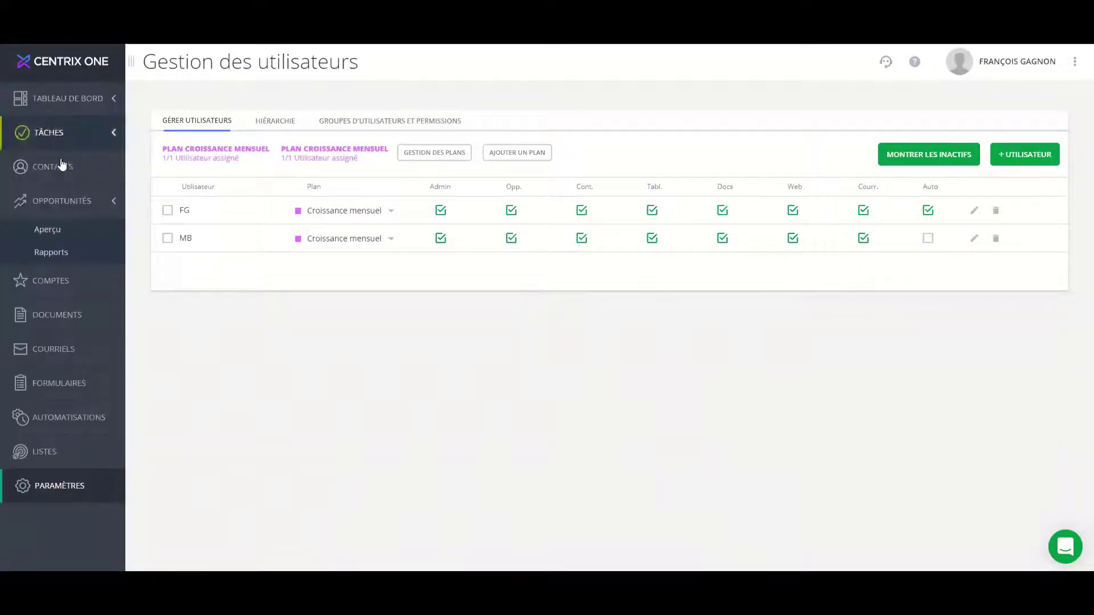
click(61, 168)
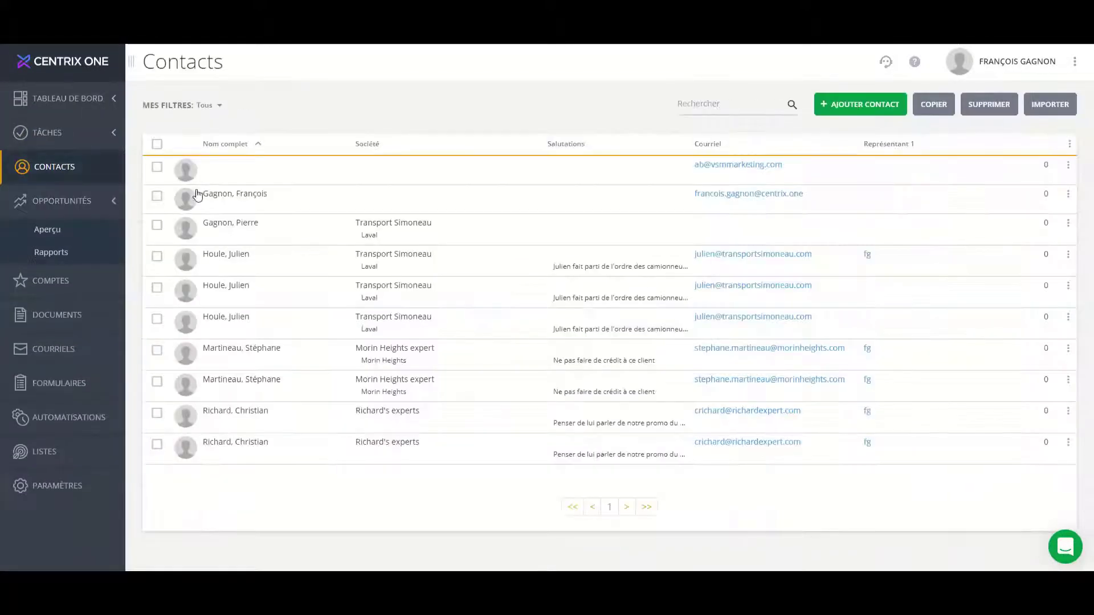
click(232, 232)
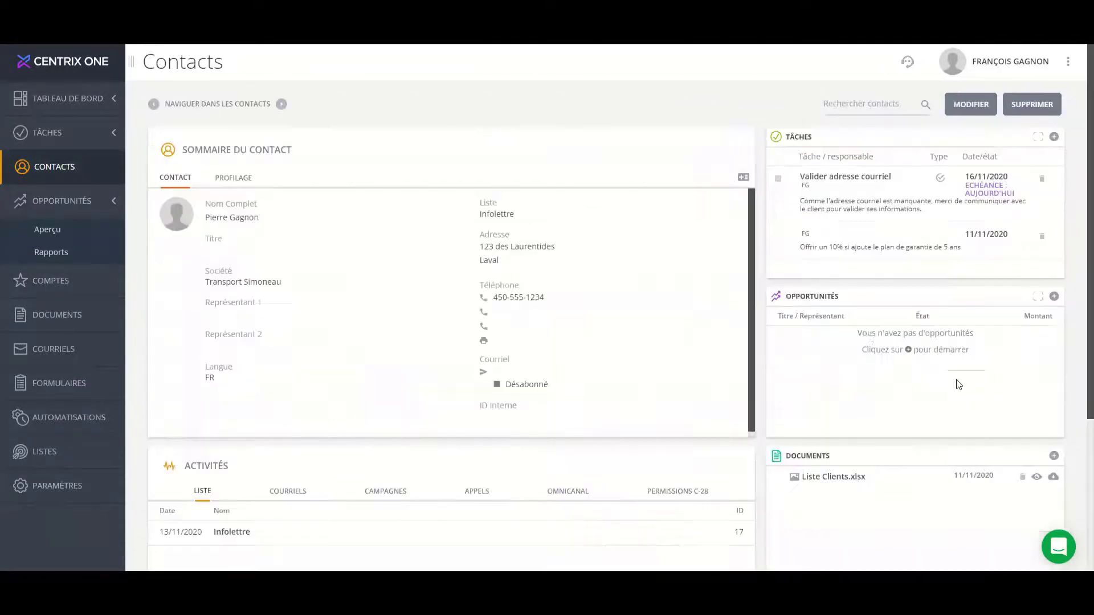
click(841, 339)
- Disable the Limité par liste option for the first user, look through the available roles and save the account
click(73, 486)
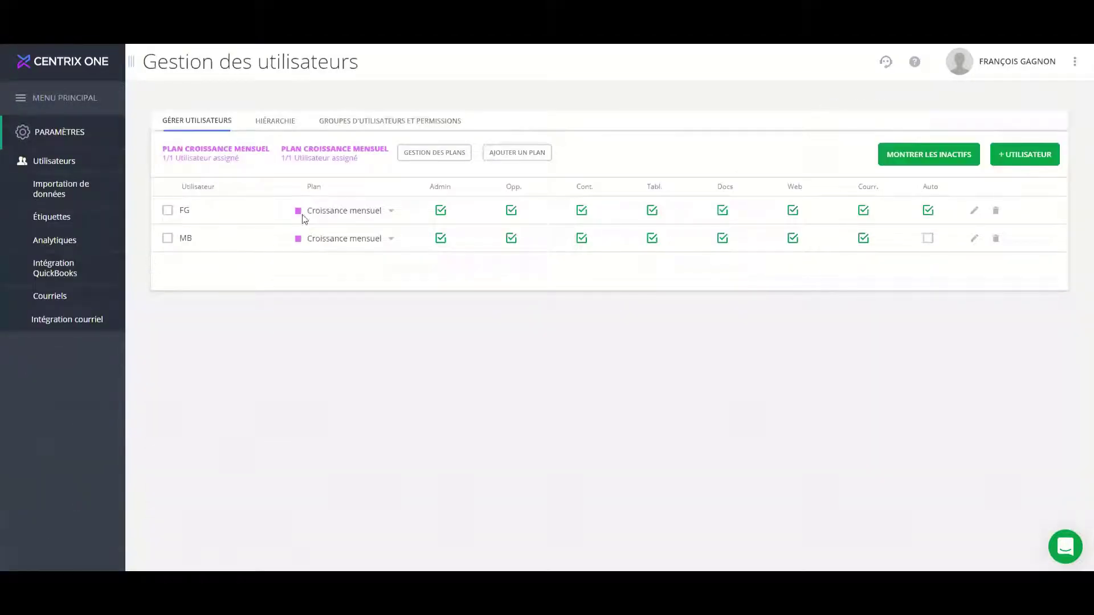
click(184, 212)
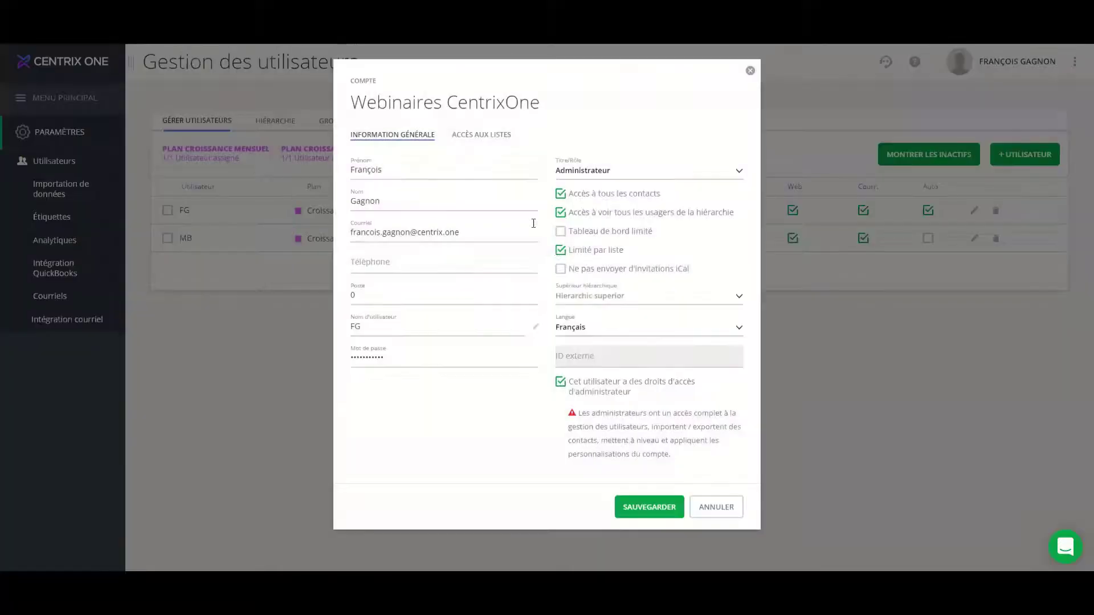
click(561, 250)
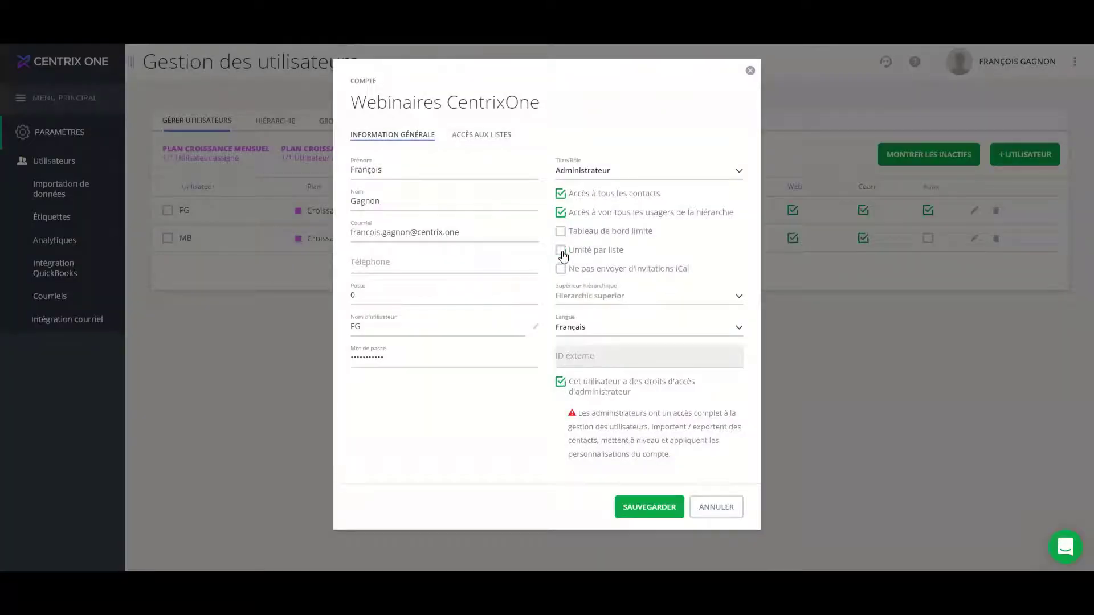
click(643, 513)
click(634, 179)
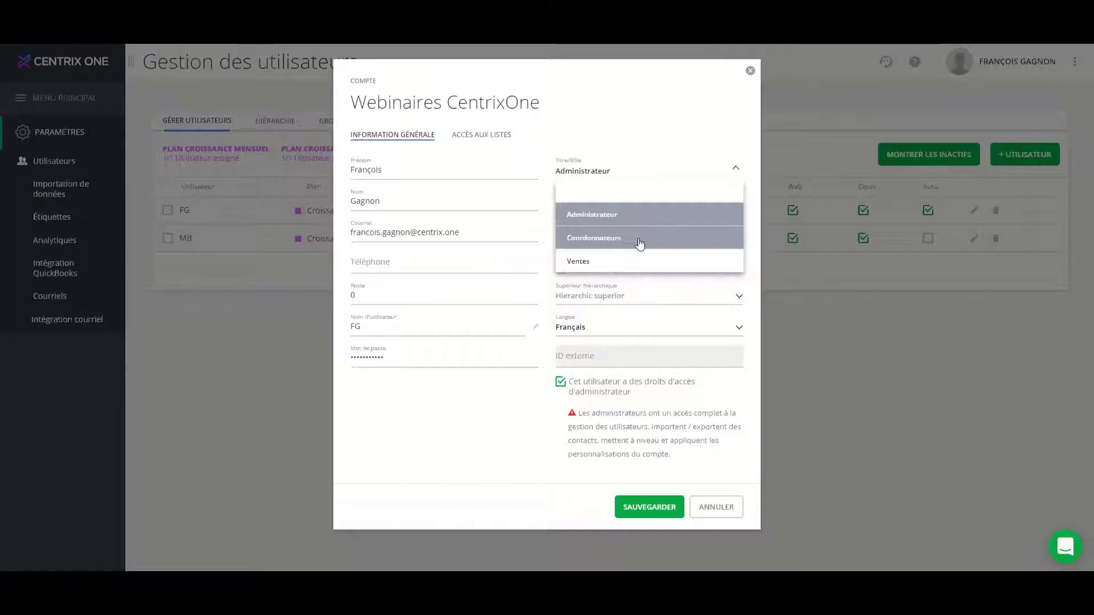
click(438, 482)
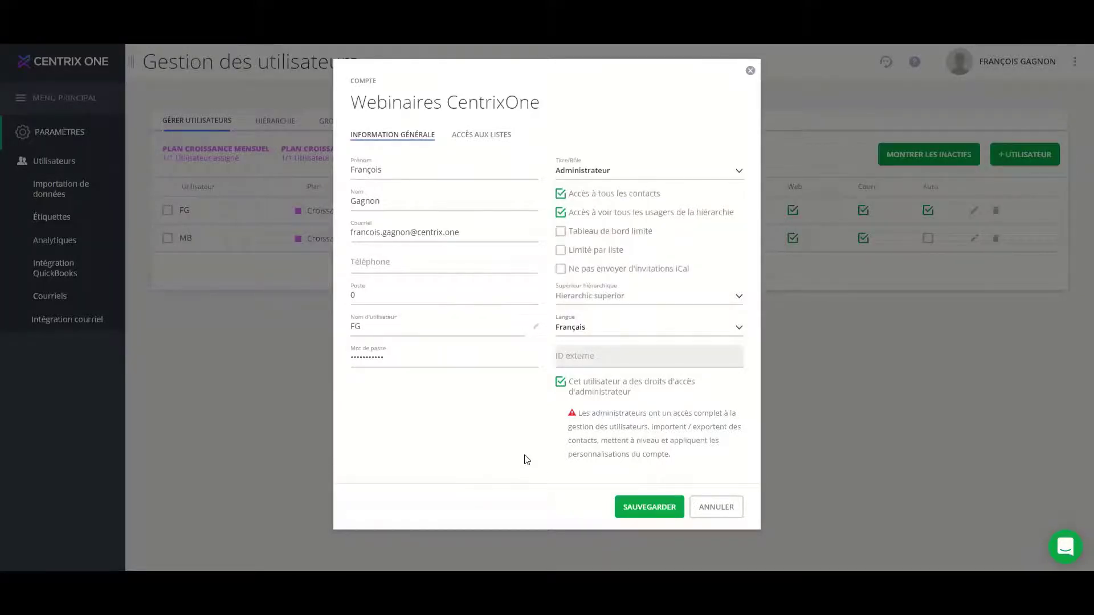
click(670, 508)
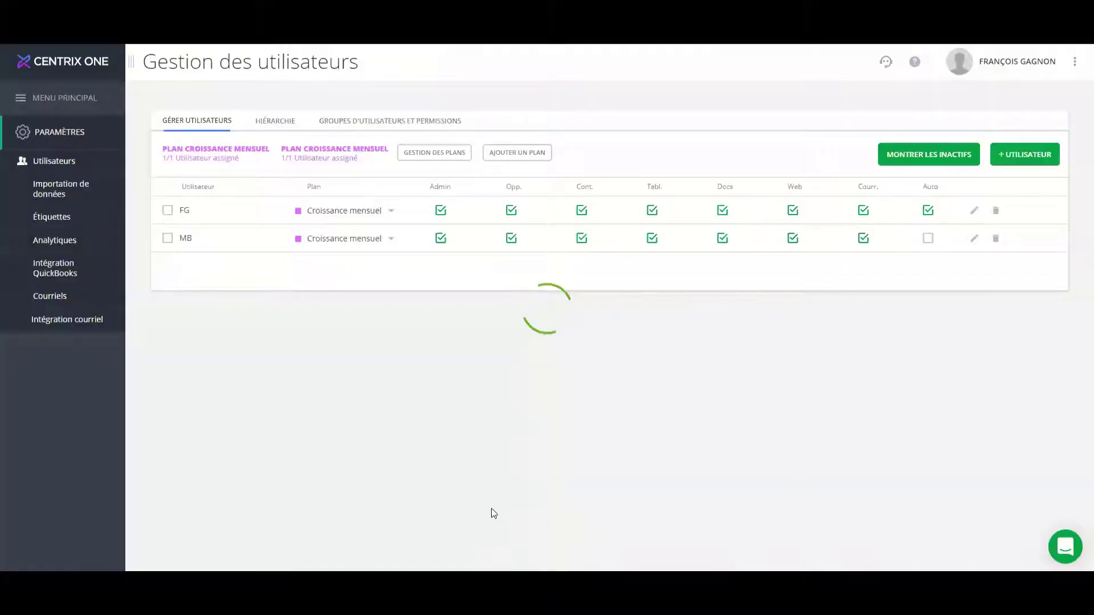
- Add a role named Marketing under the user groups and permissions, and close the role manager
click(371, 127)
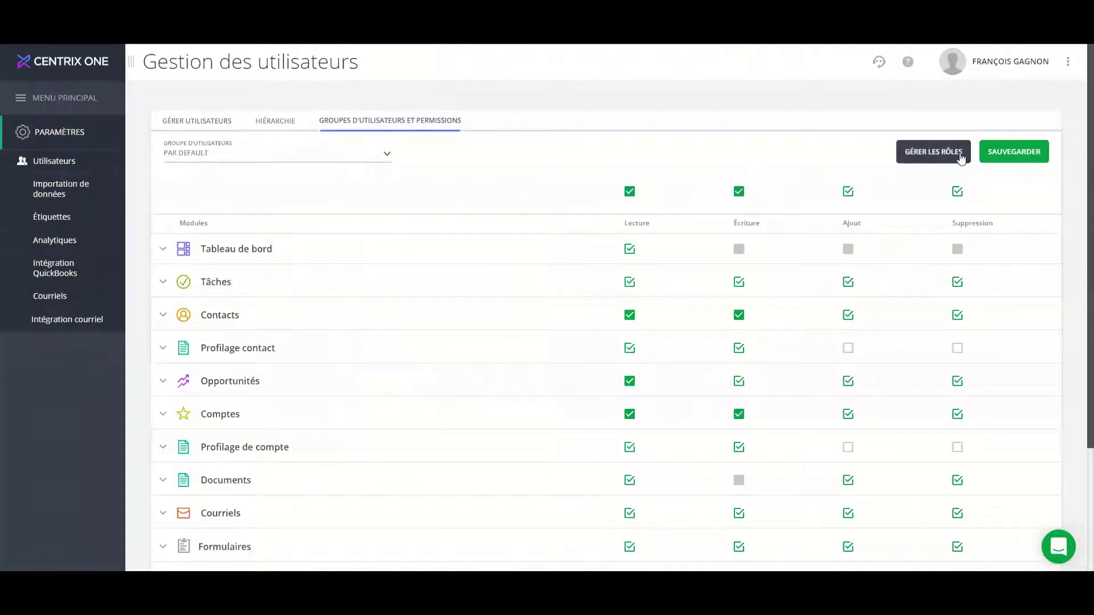
click(950, 160)
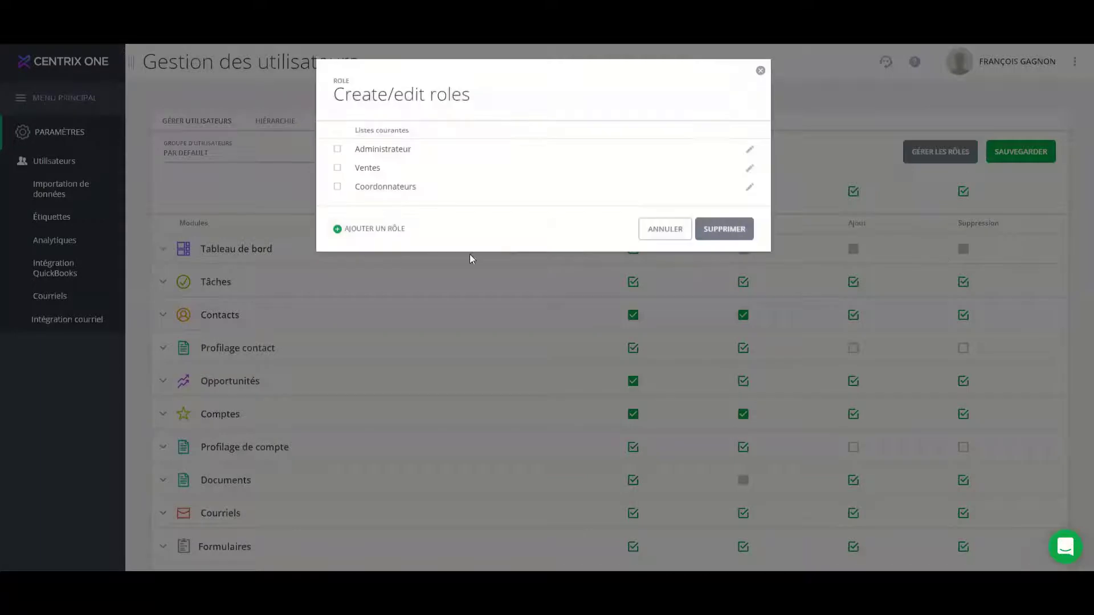
click(362, 229)
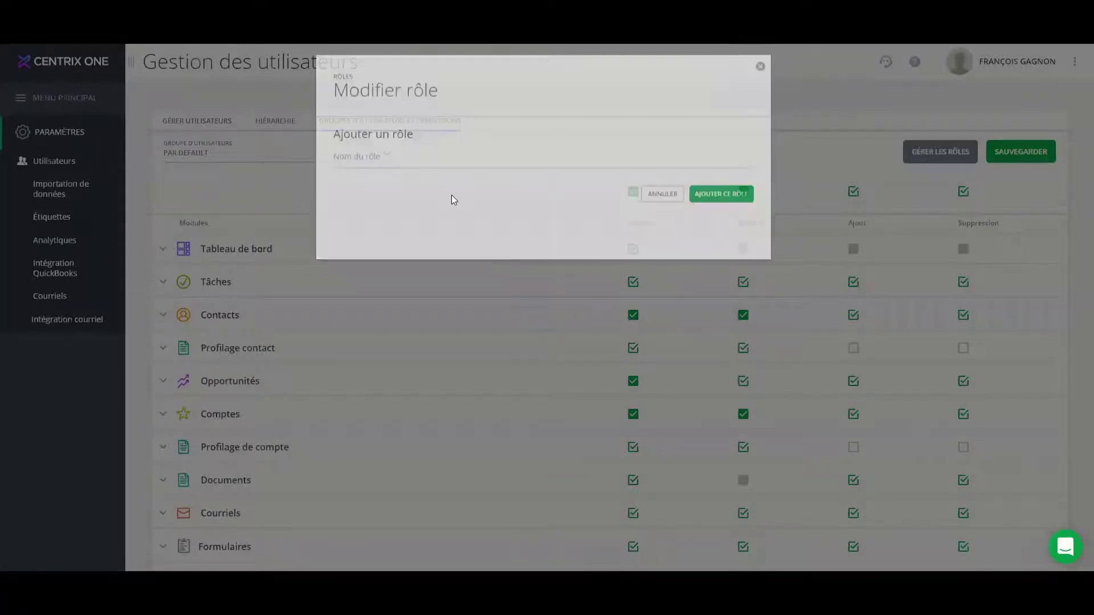
click(430, 151)
text(Marketing)
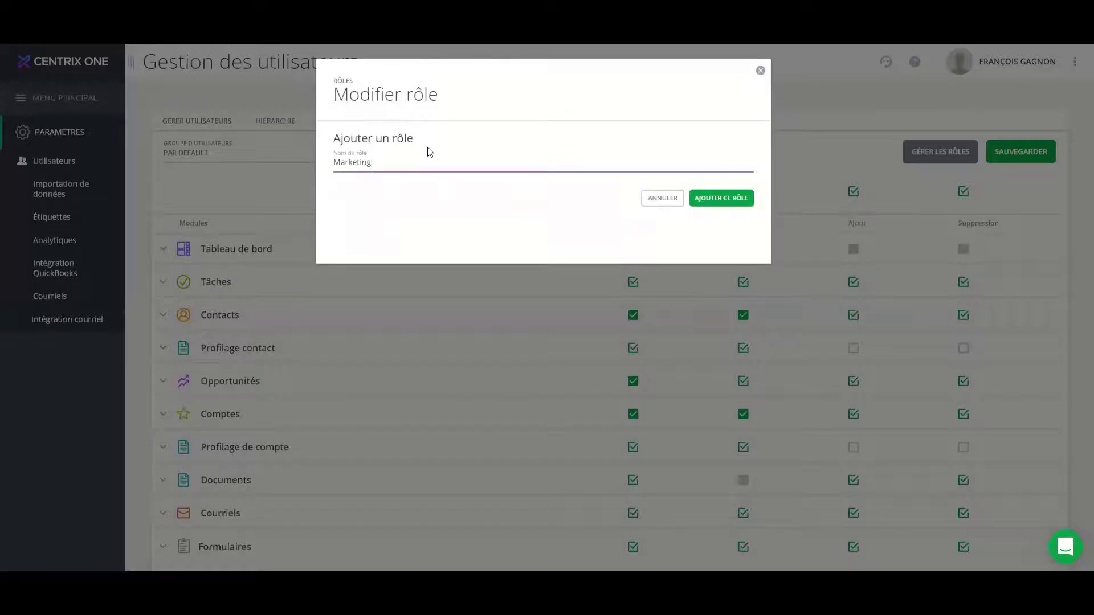
click(717, 206)
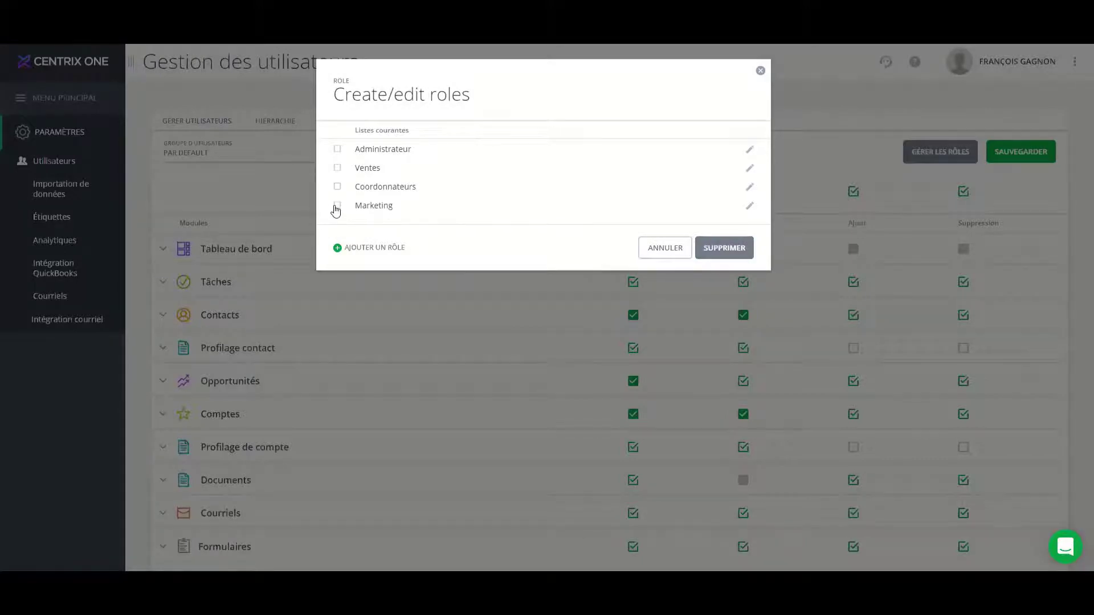
click(672, 252)
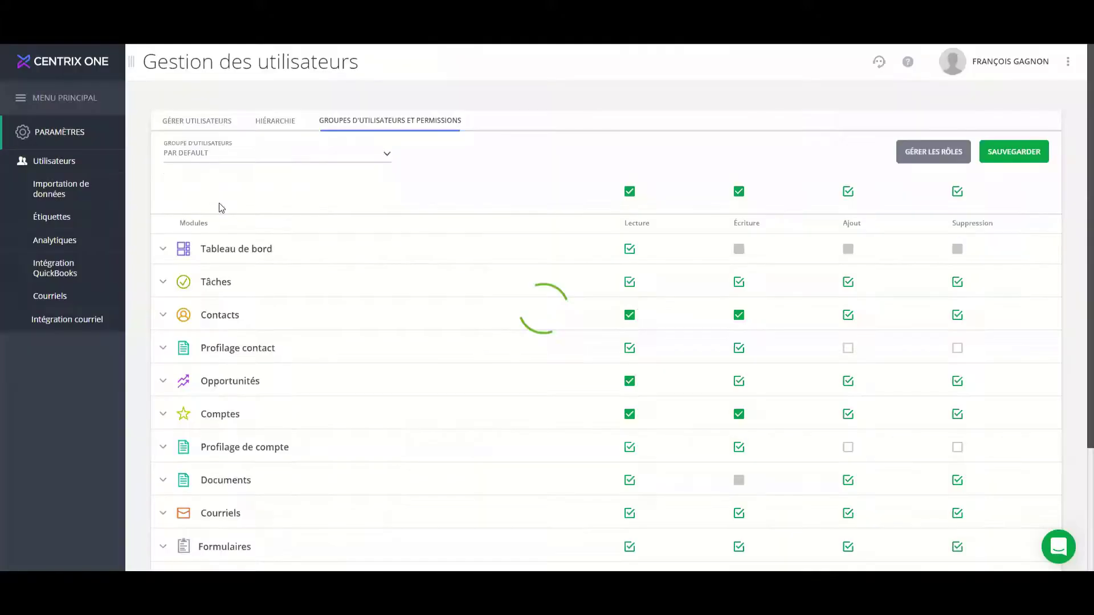
- Review the module permissions of the Marketing, Administrateur and Coordonnateurs user groups
click(261, 154)
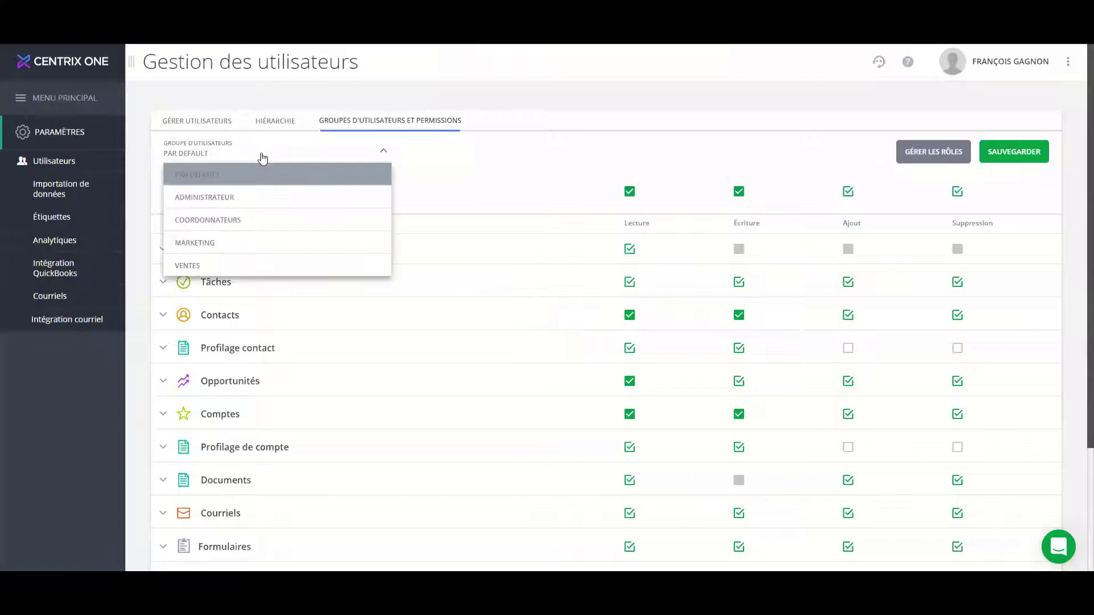
click(256, 255)
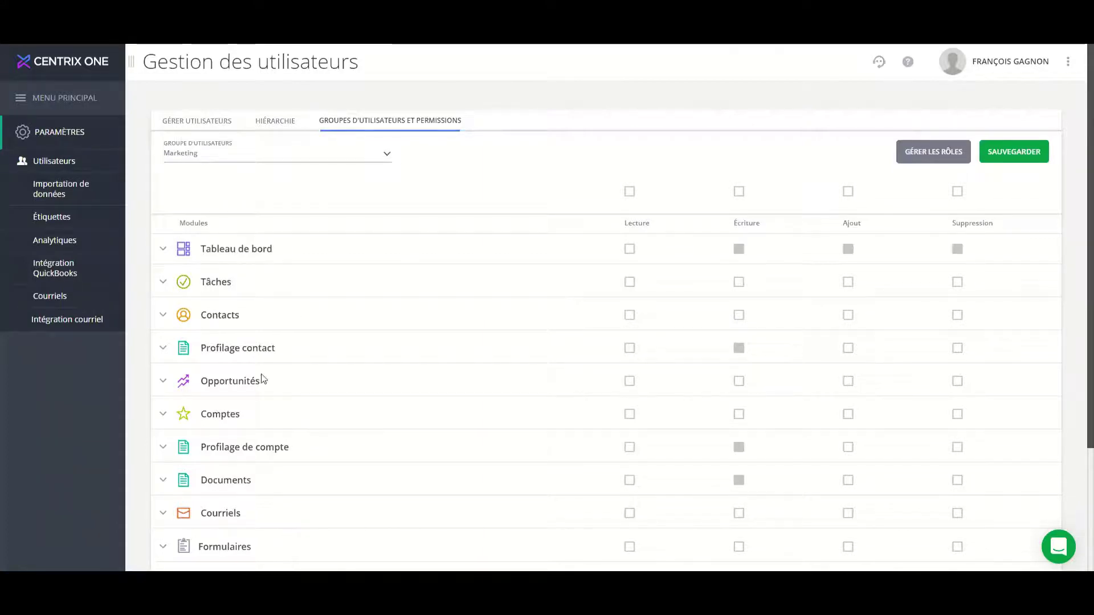
click(245, 155)
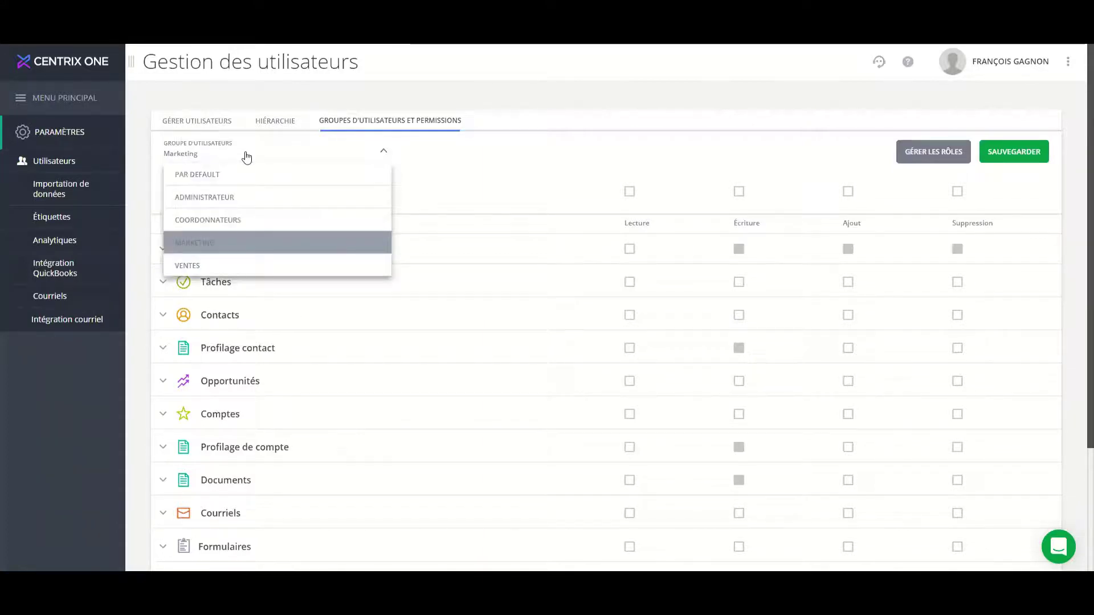
click(250, 197)
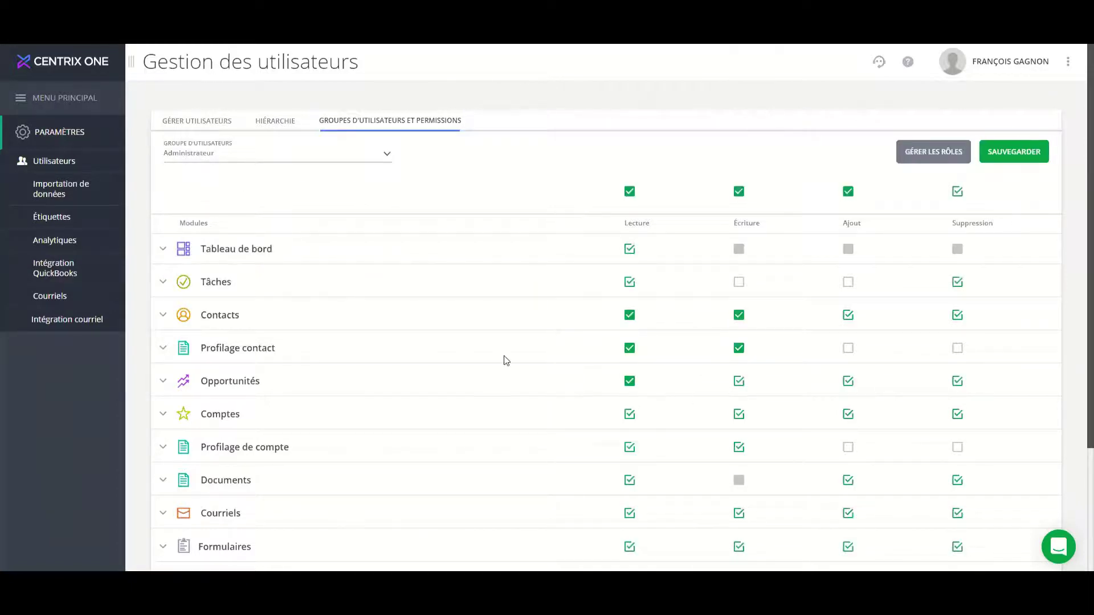
click(227, 159)
click(235, 227)
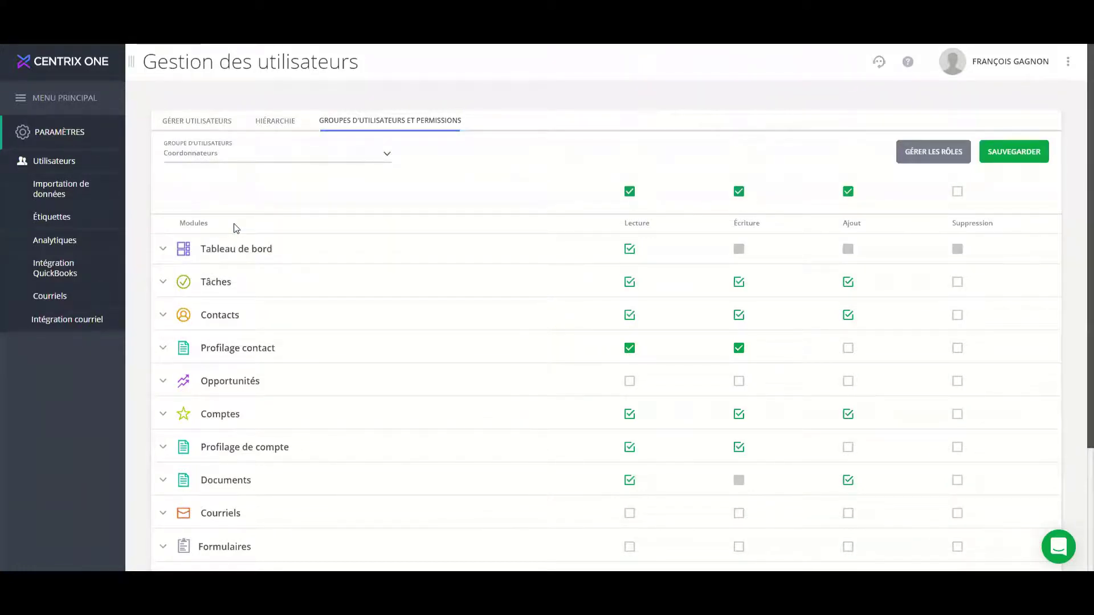
scroll(379, 337, down, 3)
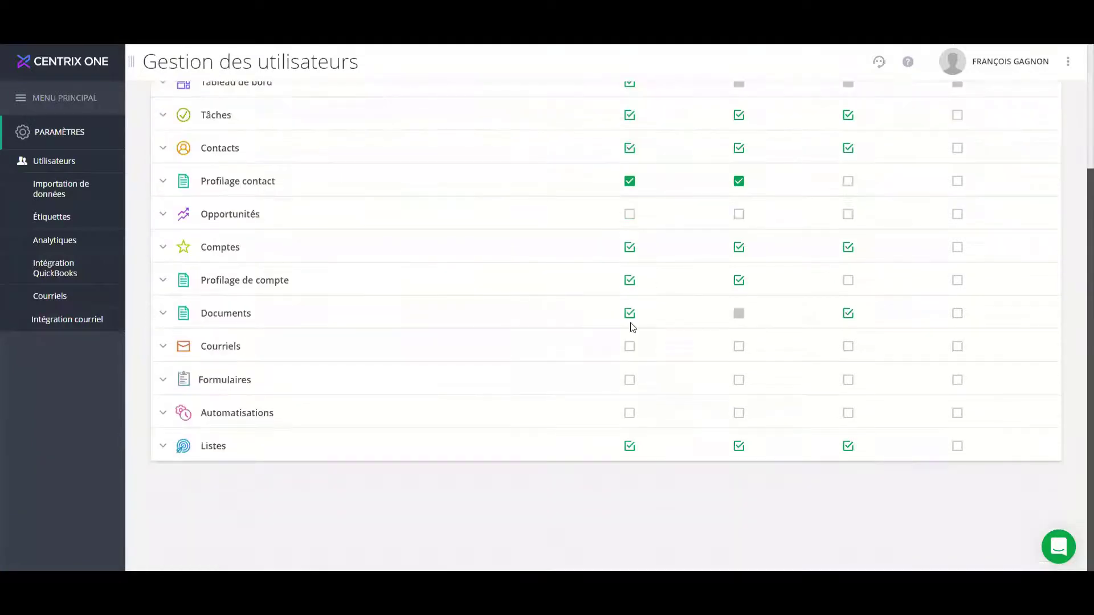
scroll(650, 245, up, 2)
scroll(650, 253, up, 1)
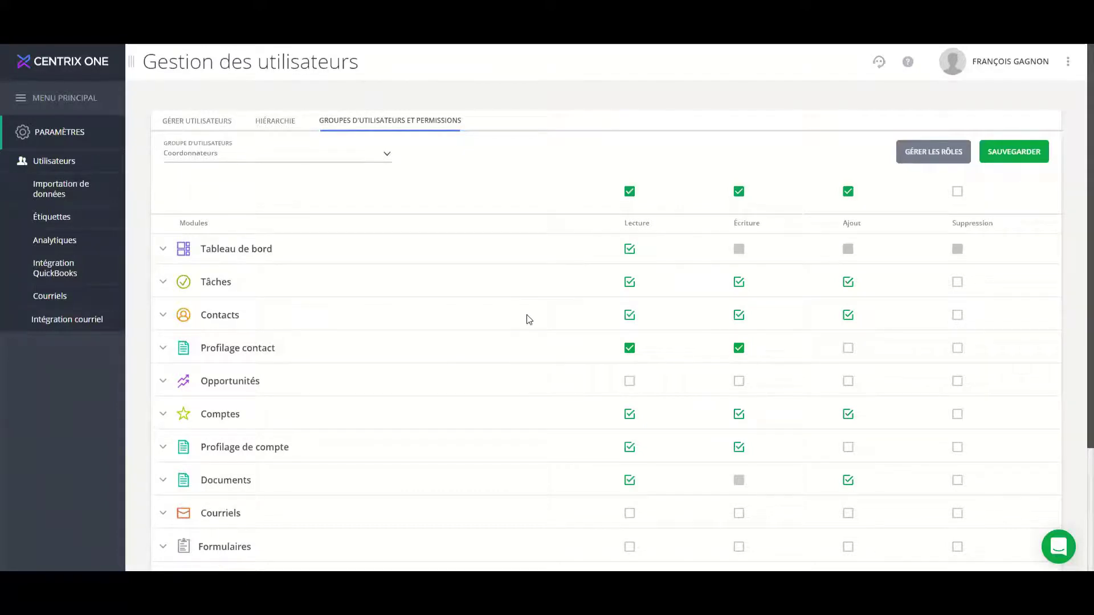
- Examine the field-level permissions of the Contacts module for the Coordonnateurs group, and collapse the module
click(163, 317)
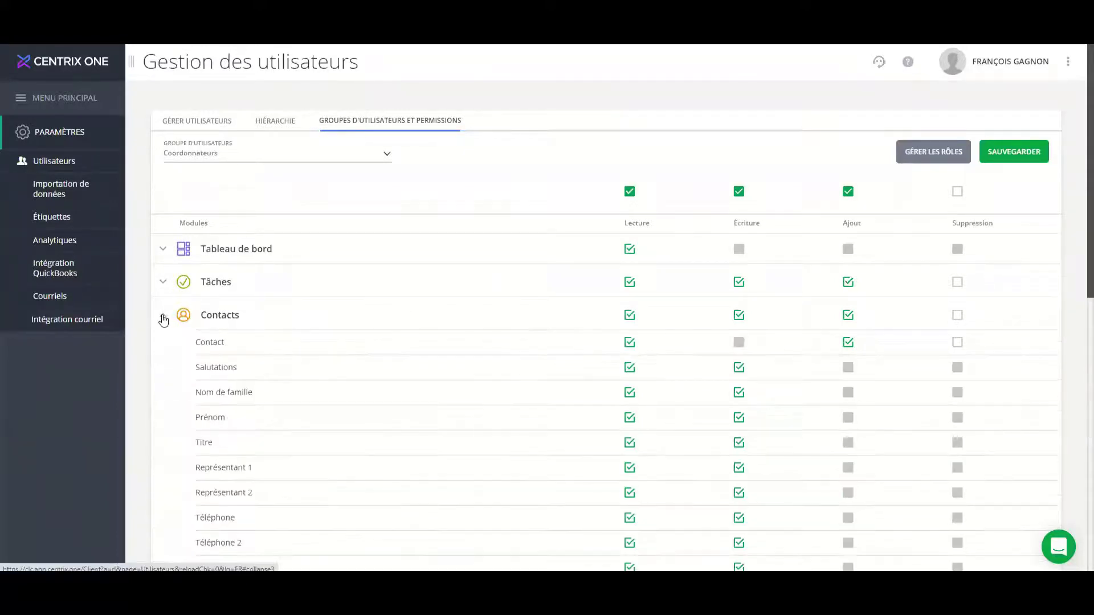
scroll(224, 345, down, 1)
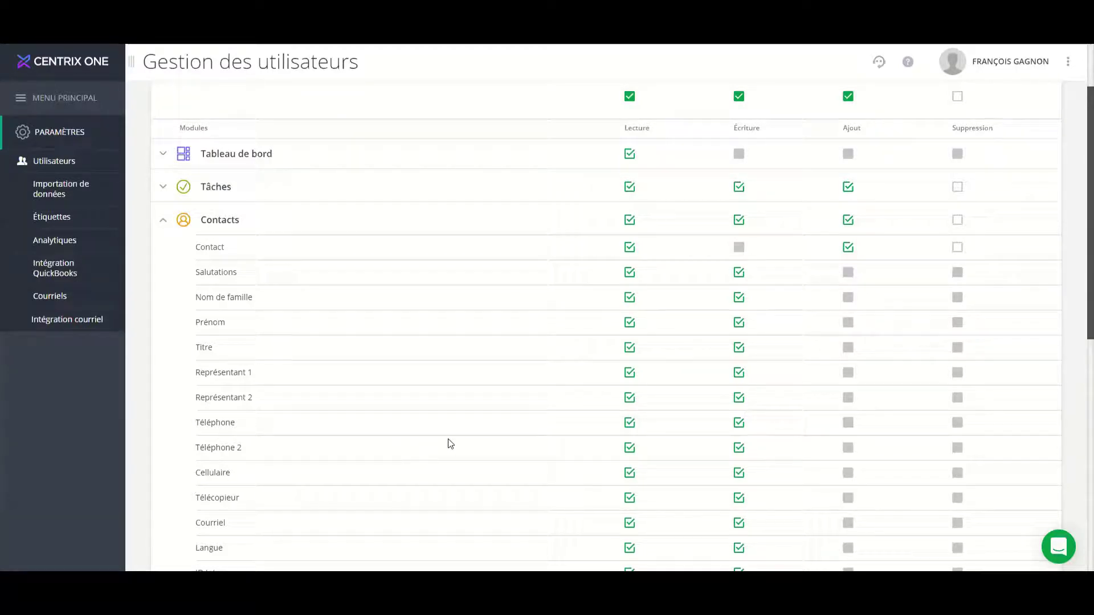
click(163, 222)
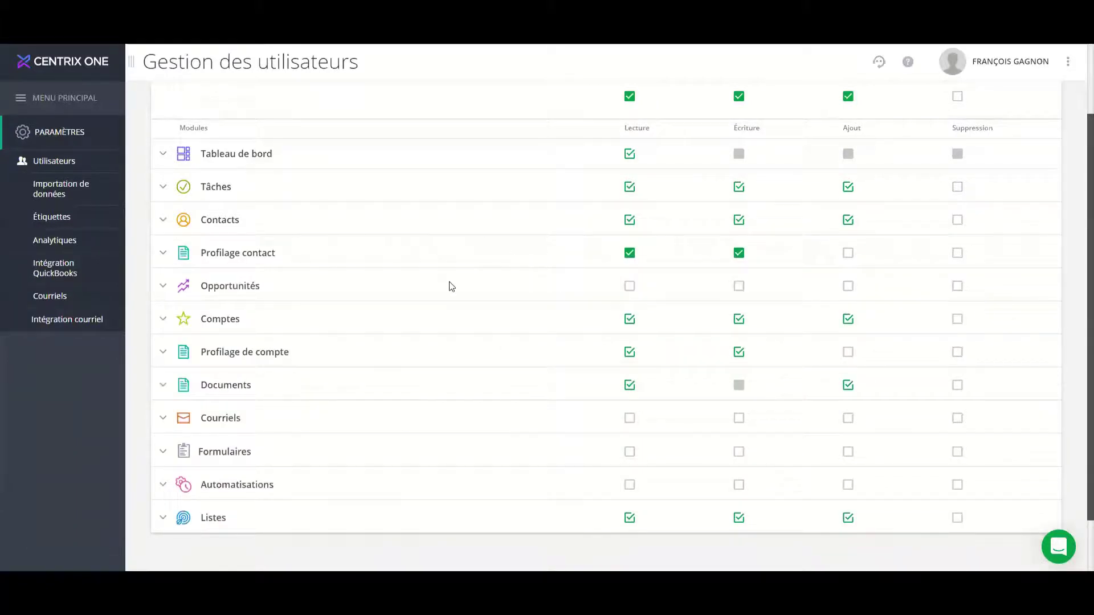
scroll(632, 272, up, 2)
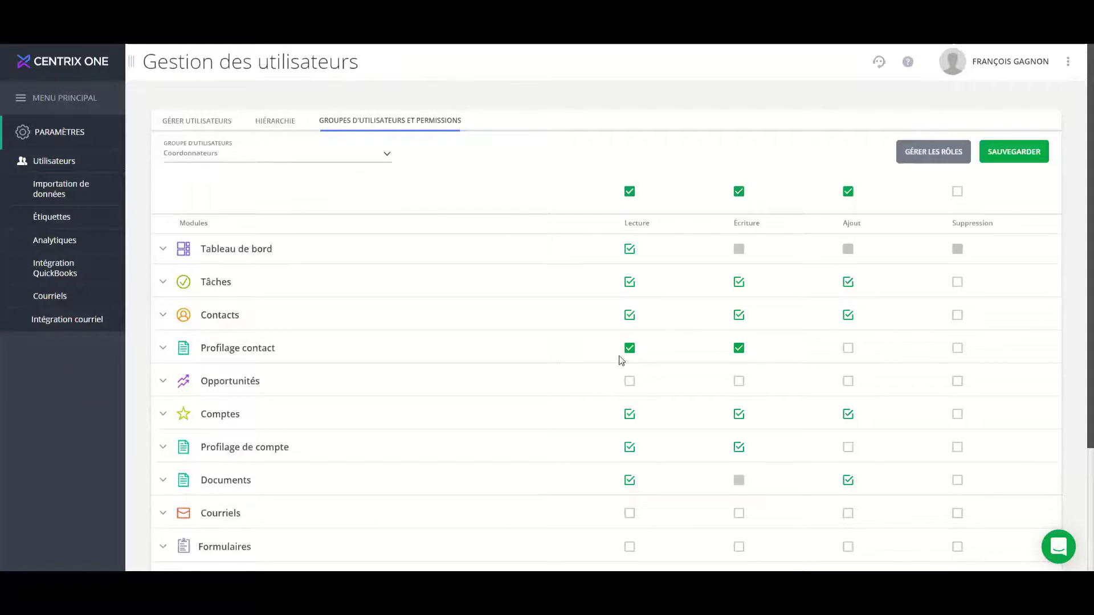
- Enable the Lecture permission for the Lien vidéo field under Profilage contact for the Coordonnateurs group, and collapse the module
click(164, 348)
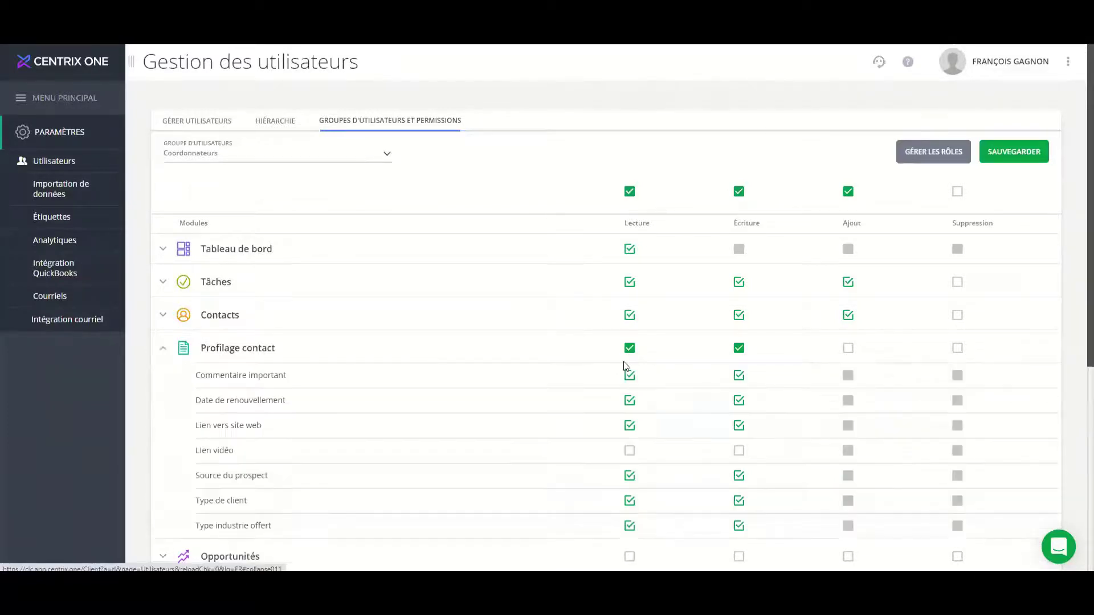
scroll(627, 364, down, 2)
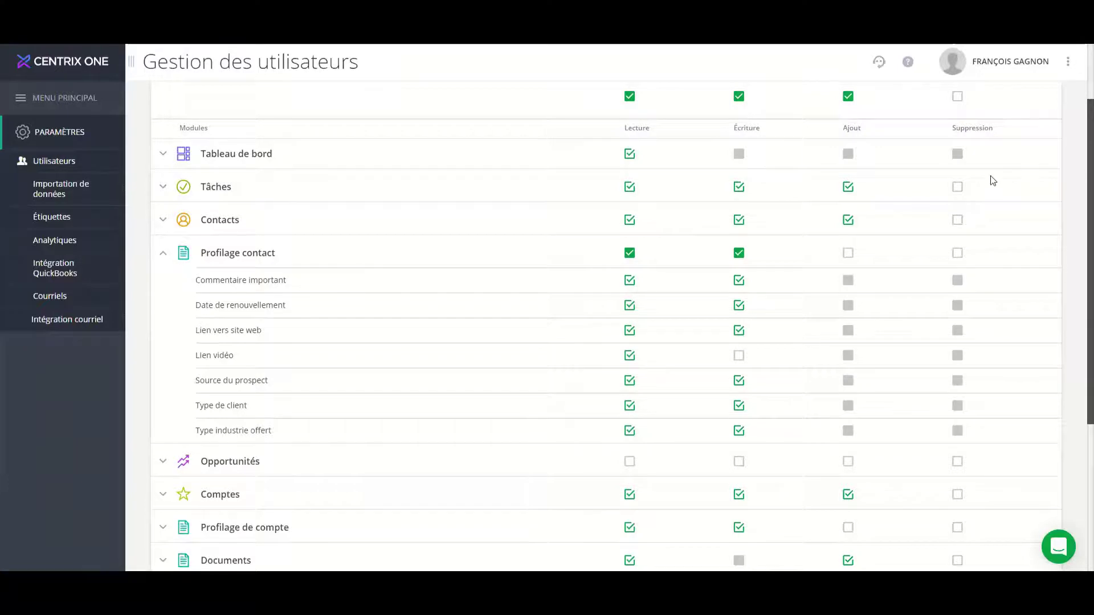
scroll(991, 180, up, 2)
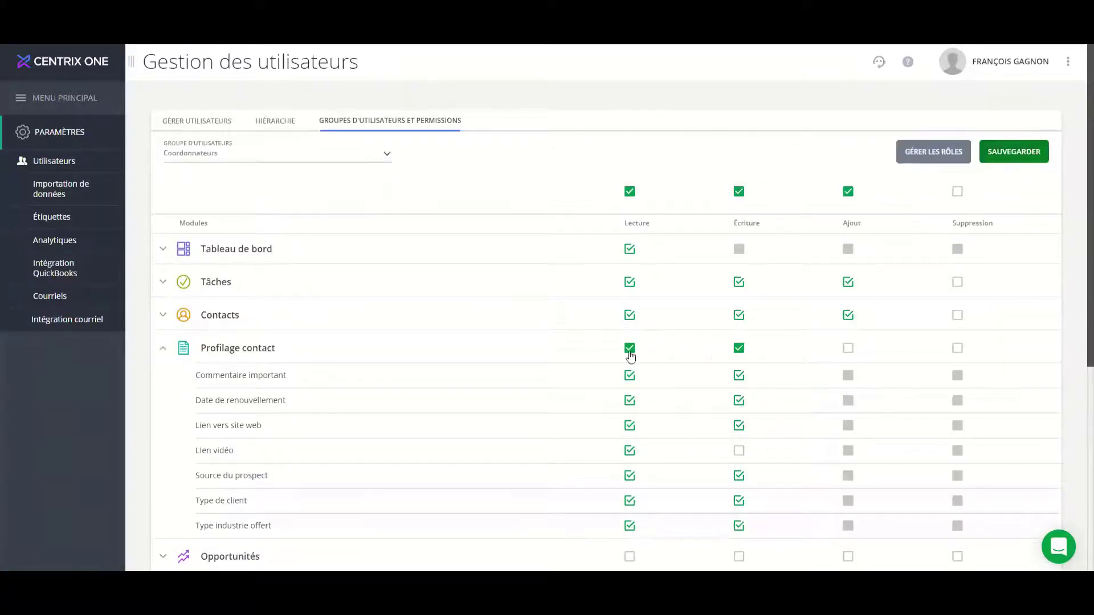
click(163, 349)
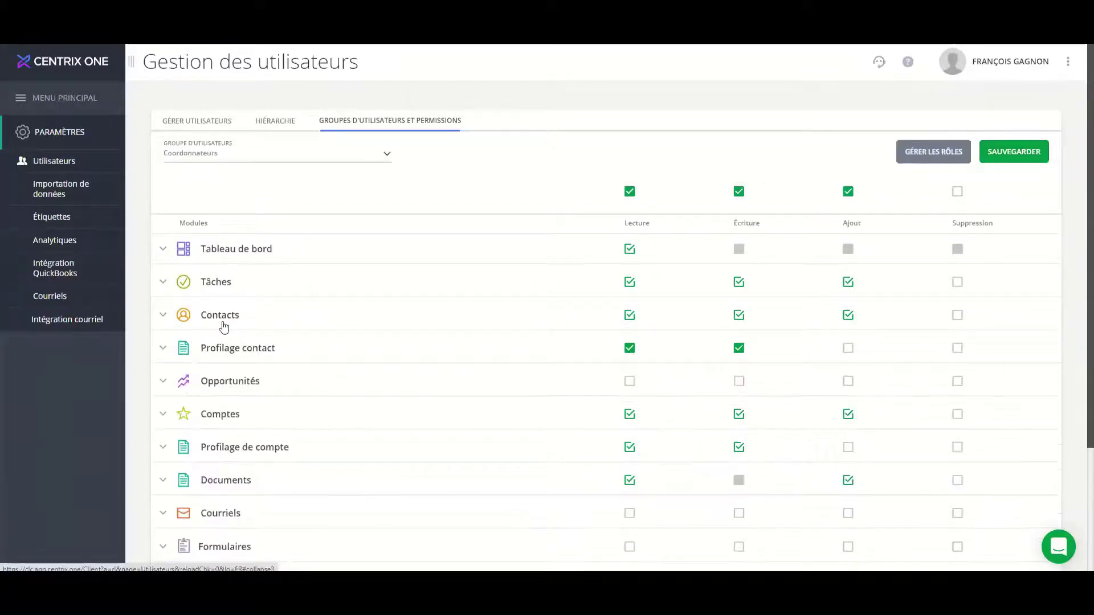
- Toggle the Lecture permission of the whole Profilage contact module off and on for the PAR DEFAULT group
click(414, 123)
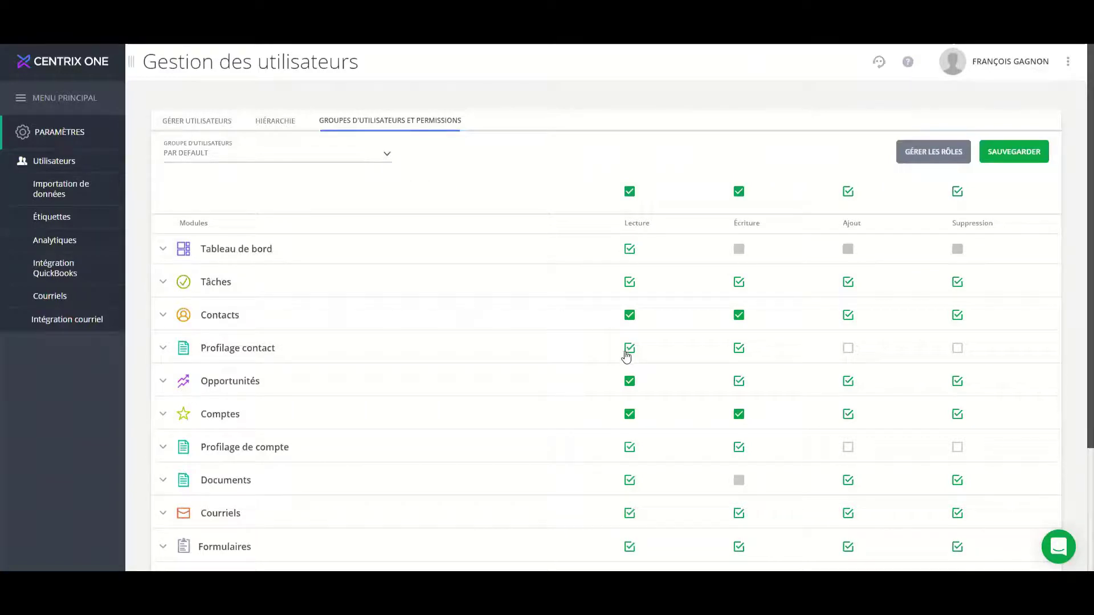
click(164, 349)
click(630, 348)
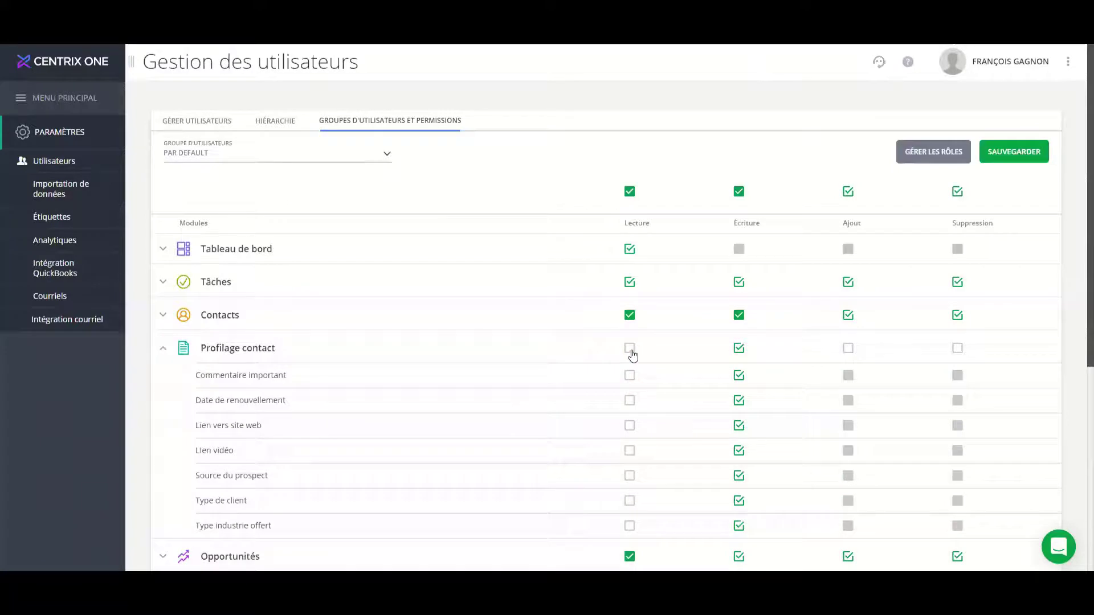
click(629, 349)
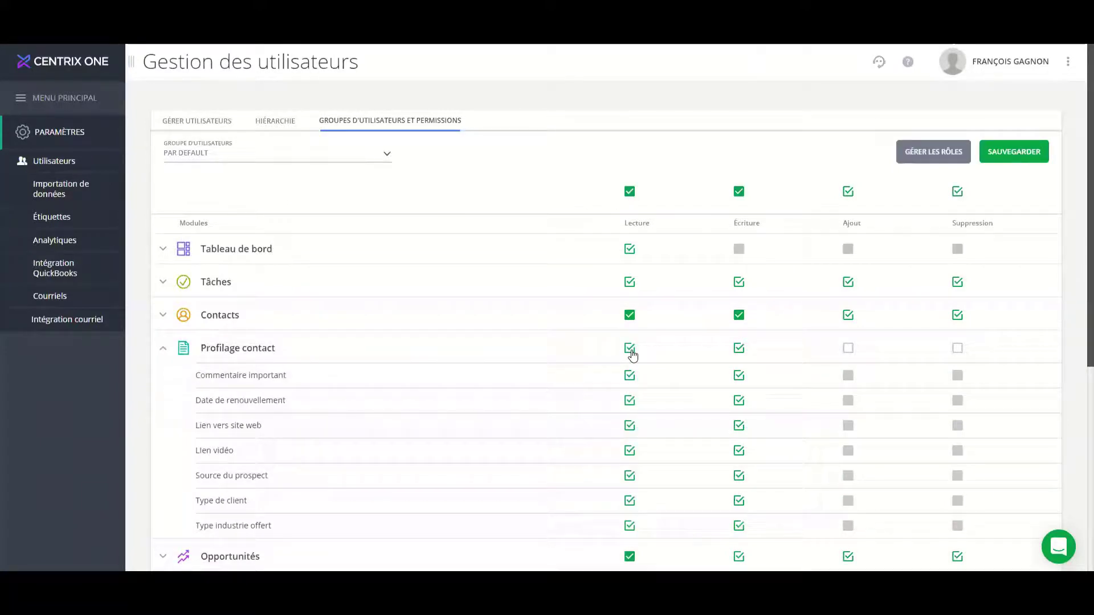
click(630, 348)
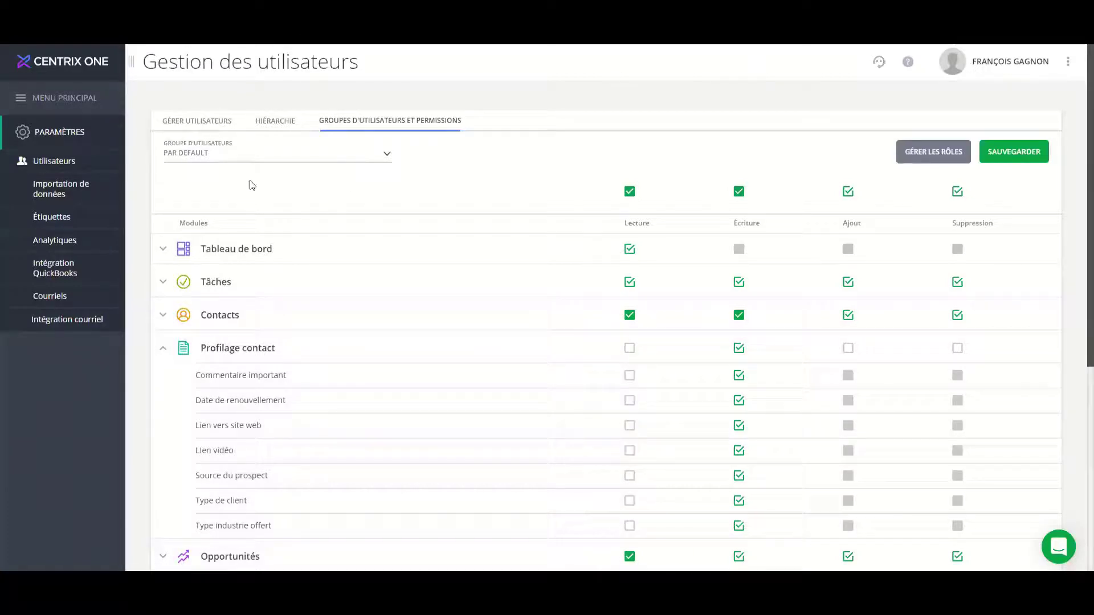
- Review the first user's role and access options in the account form, and close it without saving
click(172, 119)
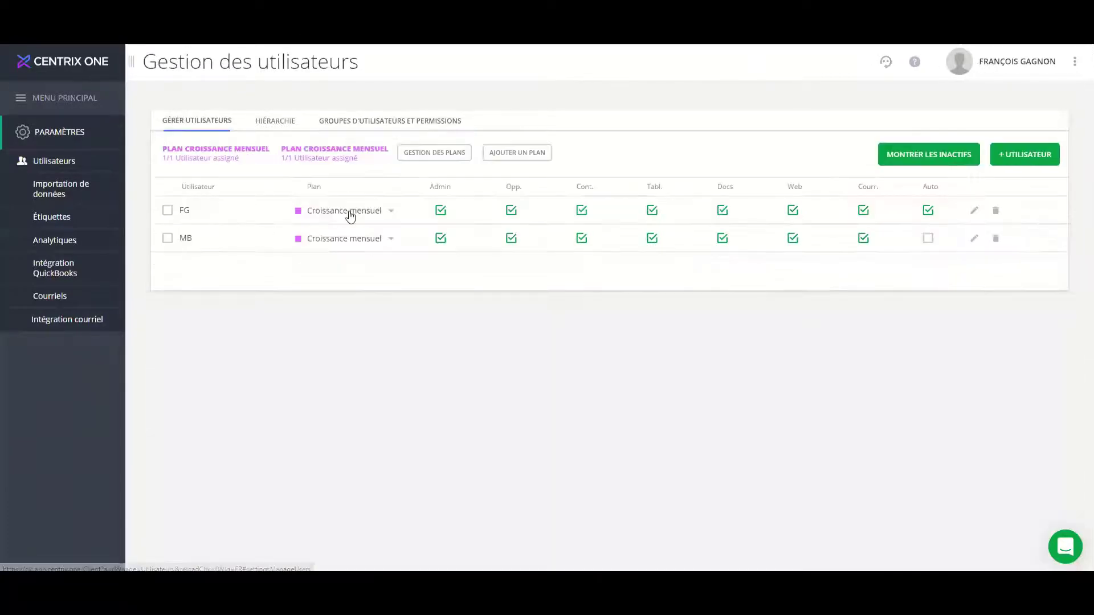
click(184, 213)
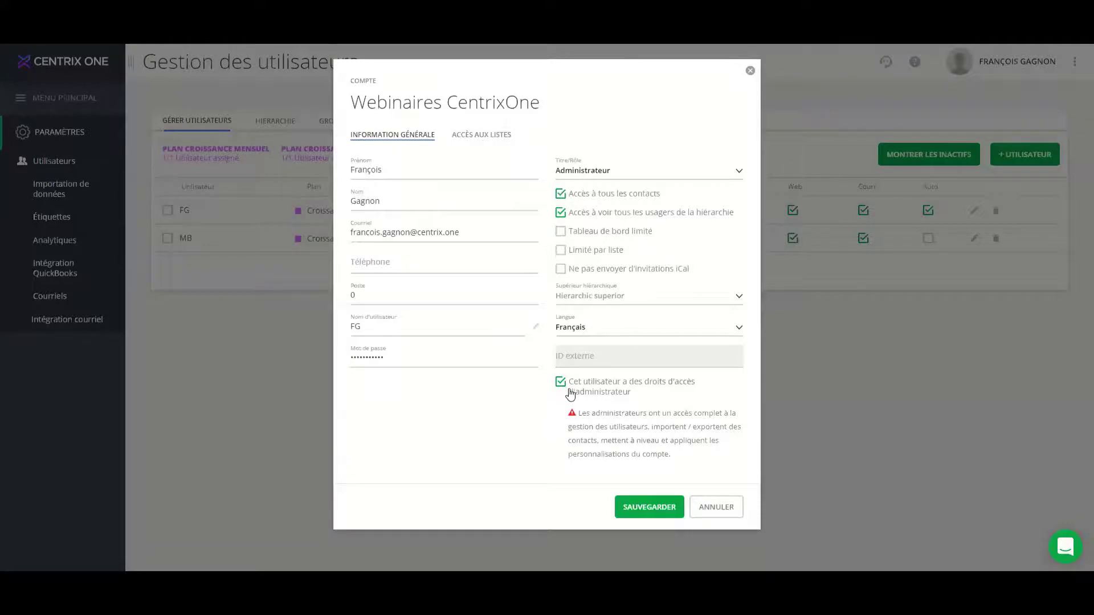
click(731, 510)
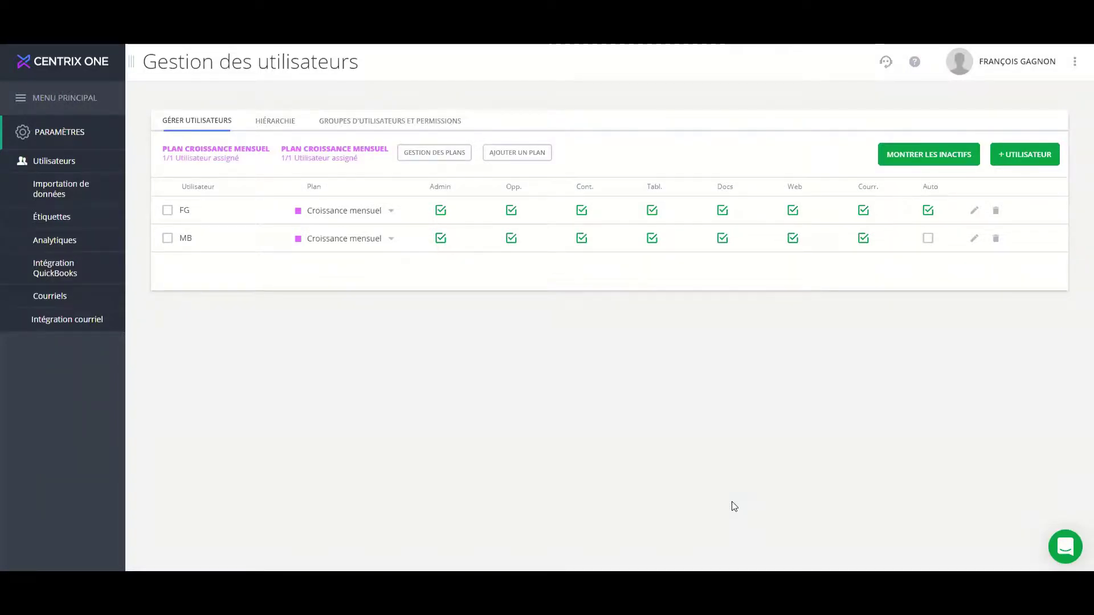
- Check the contacts page for an export option, and return to the user management settings
click(100, 103)
click(72, 175)
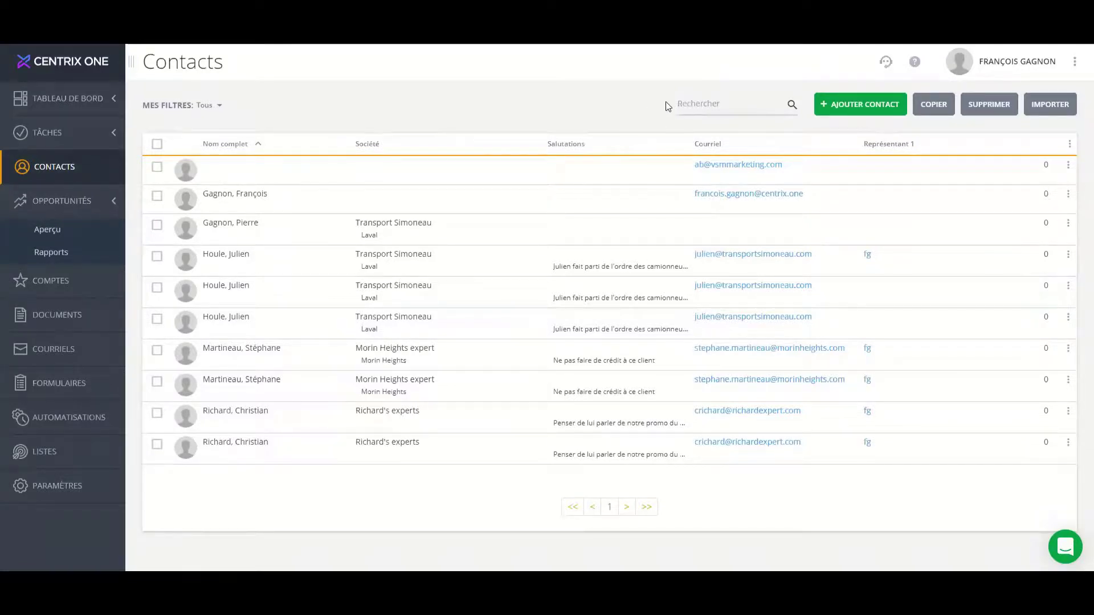
click(76, 485)
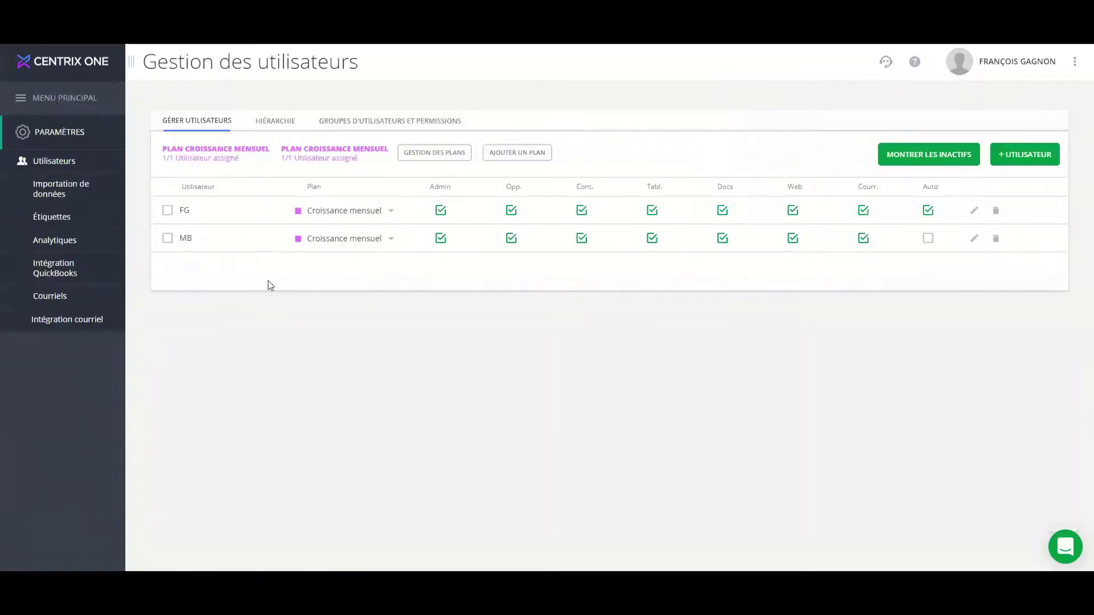
- Enable the Lecture and Écriture permissions for Exporter under Contacts for the Administrateur group, and save the permissions
click(377, 125)
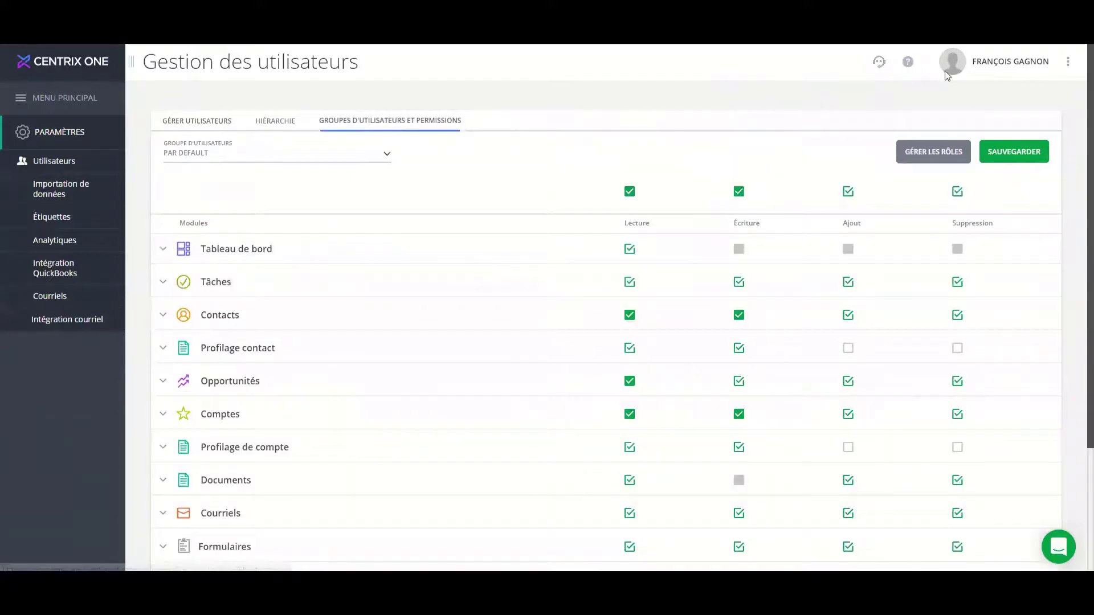
click(284, 161)
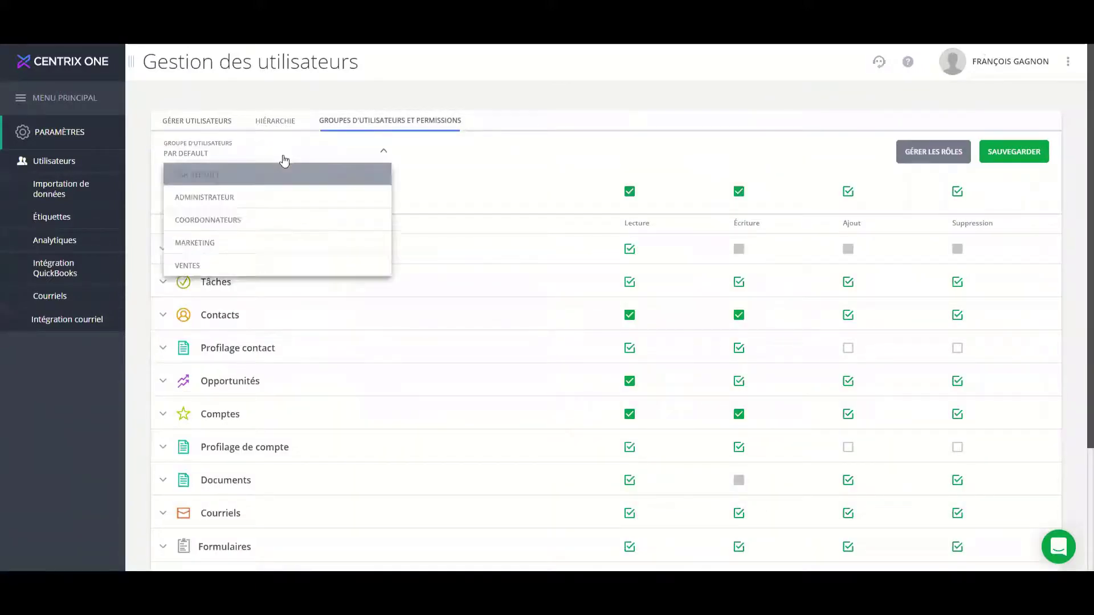
click(268, 200)
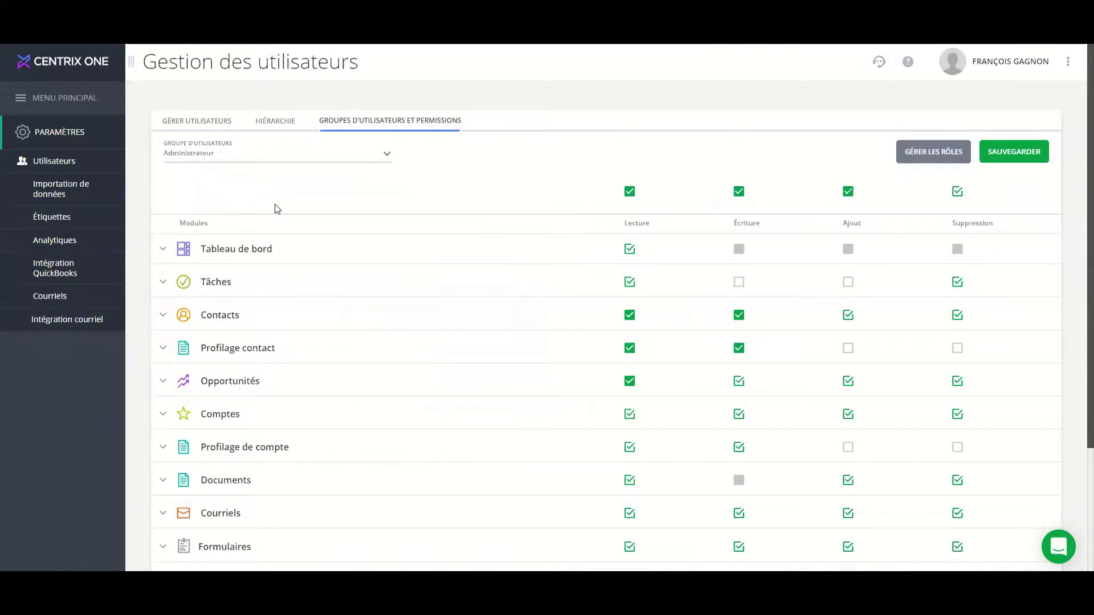
click(163, 315)
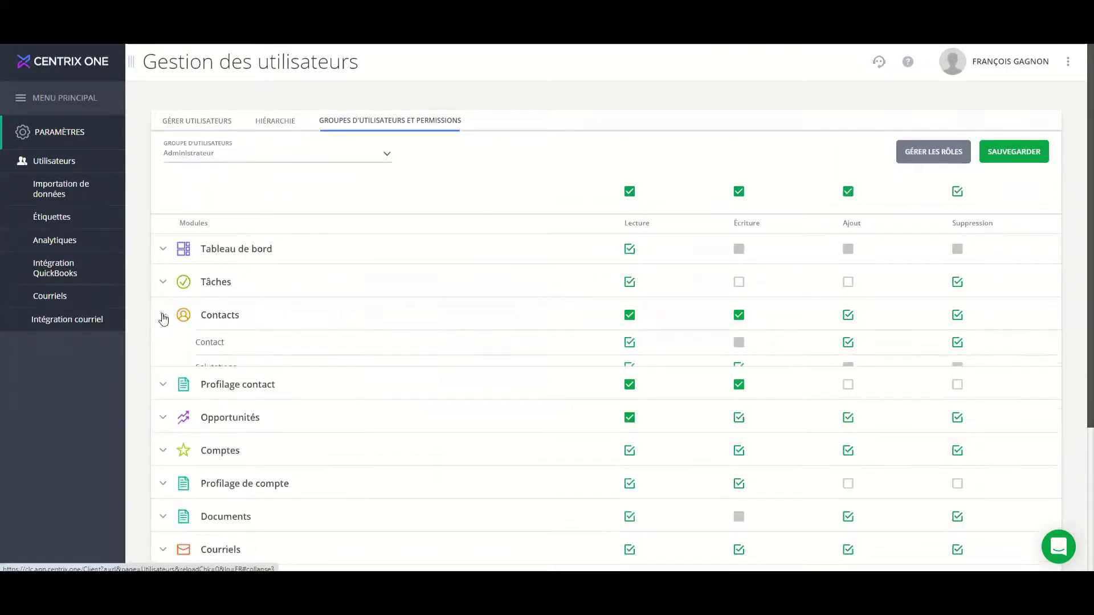
scroll(217, 342, down, 5)
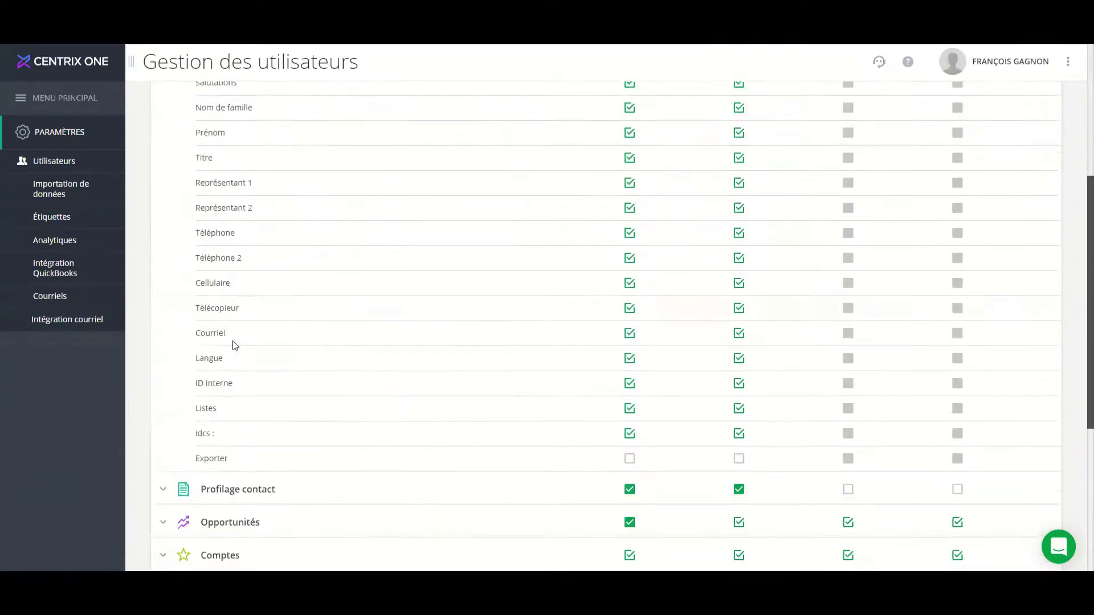
click(630, 459)
click(739, 460)
scroll(739, 465, up, 5)
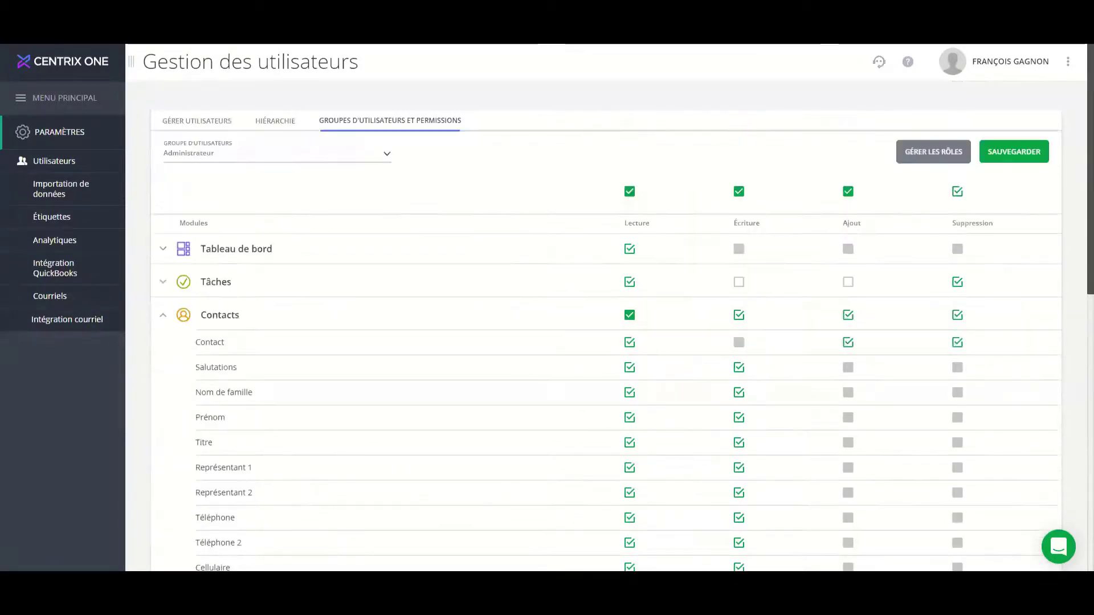
click(1031, 154)
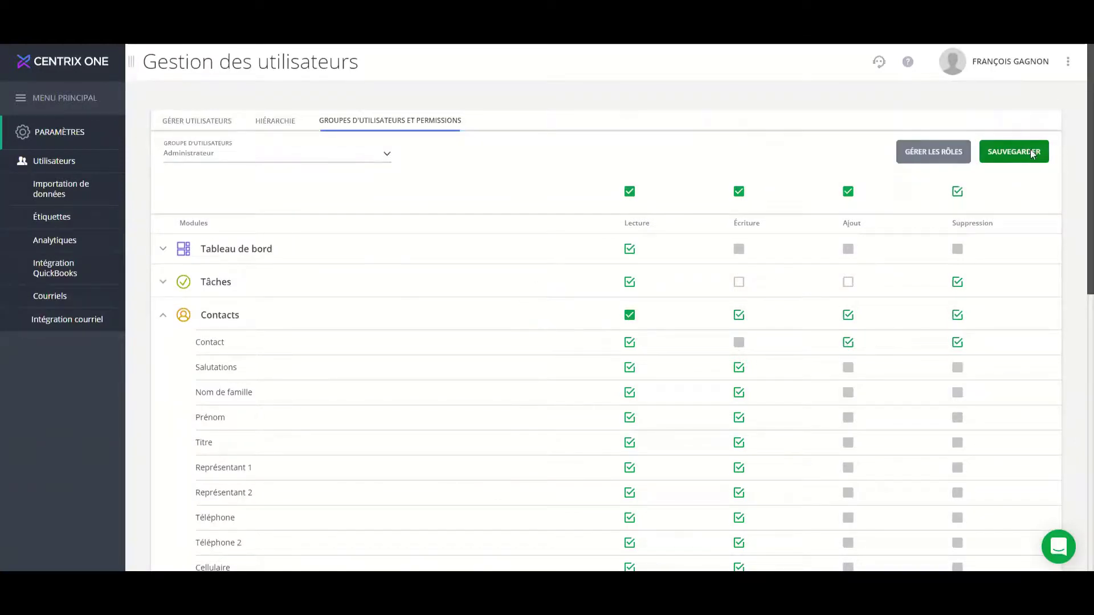
- Return to the contacts page and export the contacts
click(78, 103)
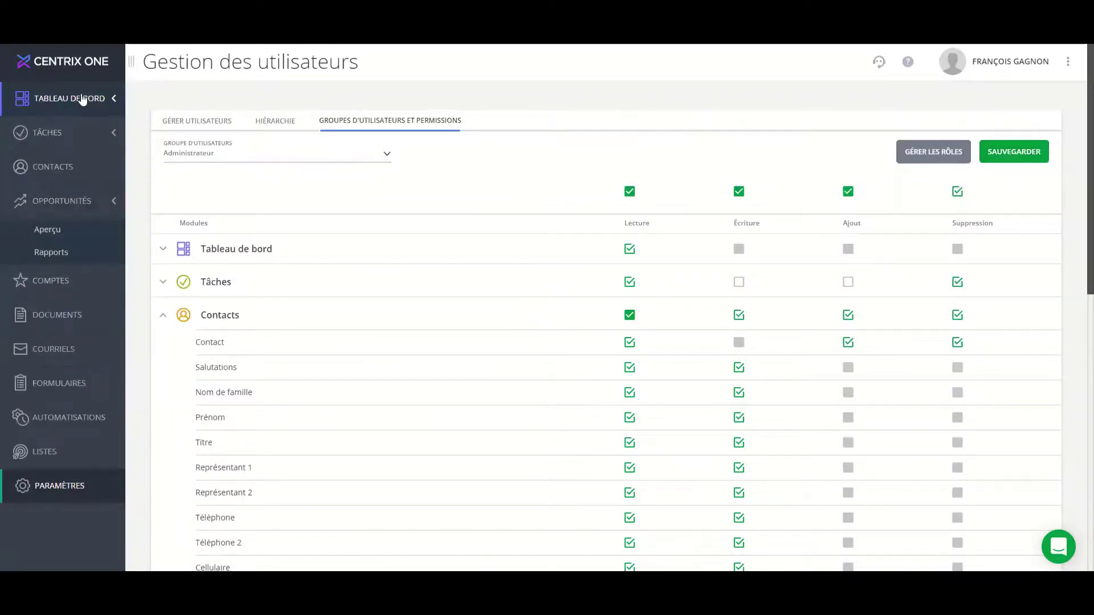
click(69, 166)
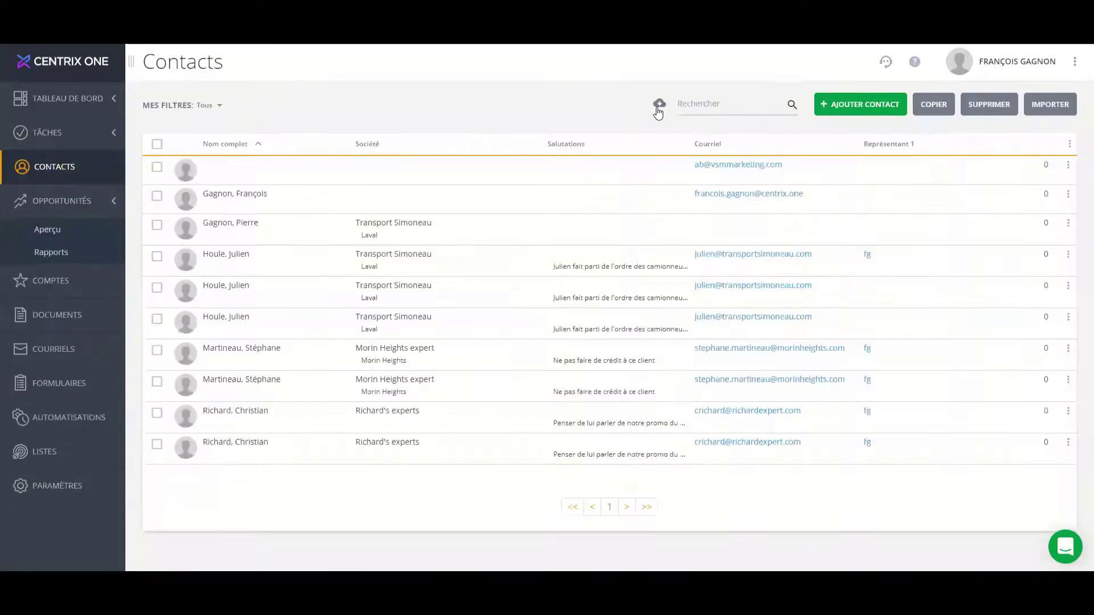
click(658, 108)
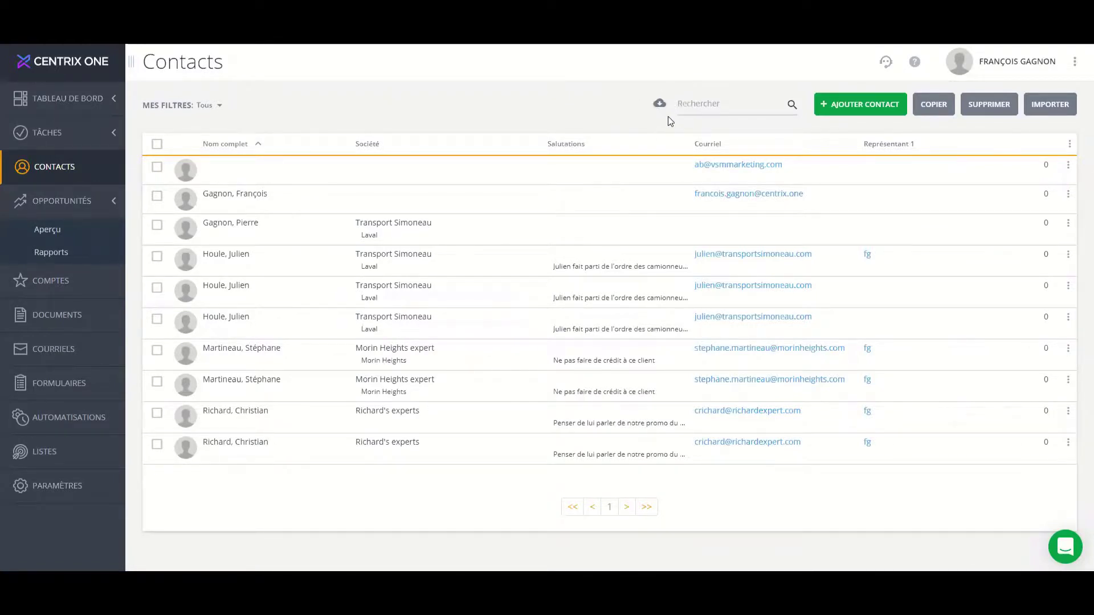
- Check the opportunities overview for an export option, and open the group permissions in the user management settings
click(51, 230)
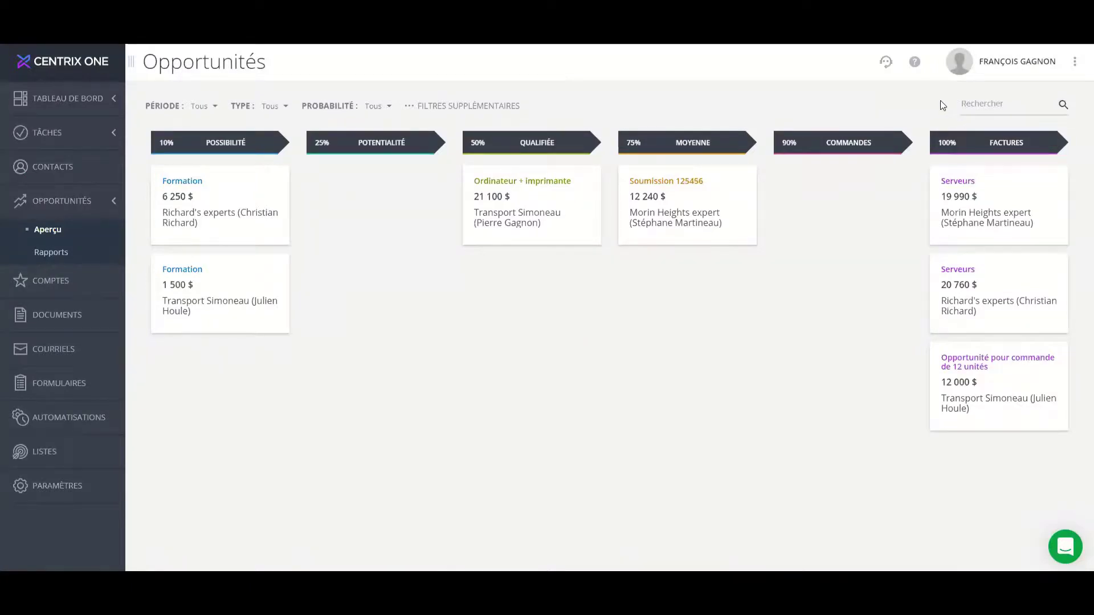
click(70, 486)
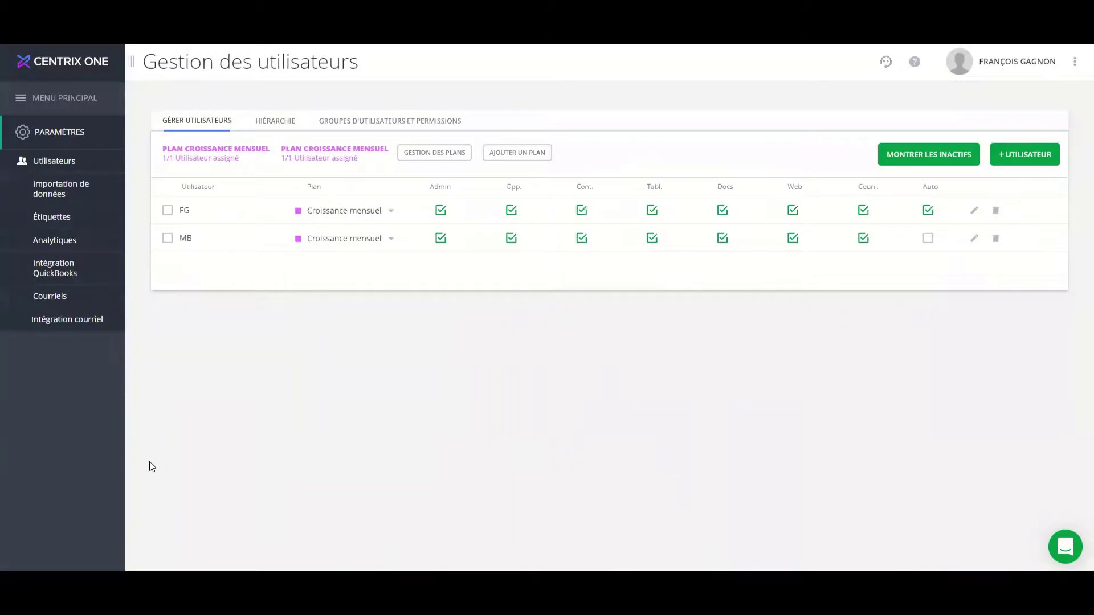
click(348, 125)
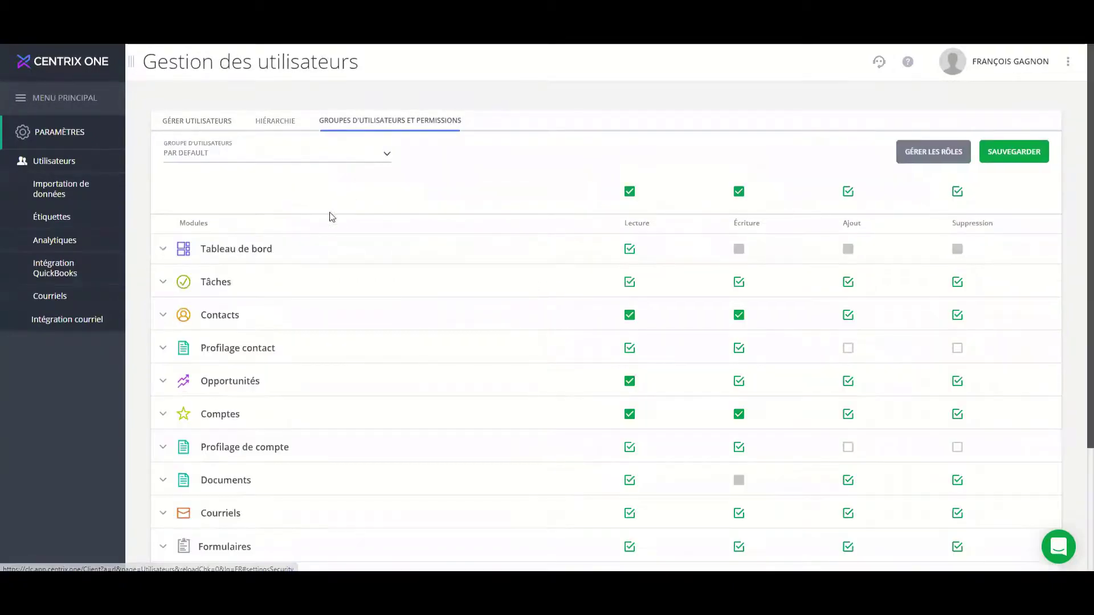
- Enable and save the Lecture permission for Export opportunité in the Par default group, and return to the opportunities overview
click(218, 383)
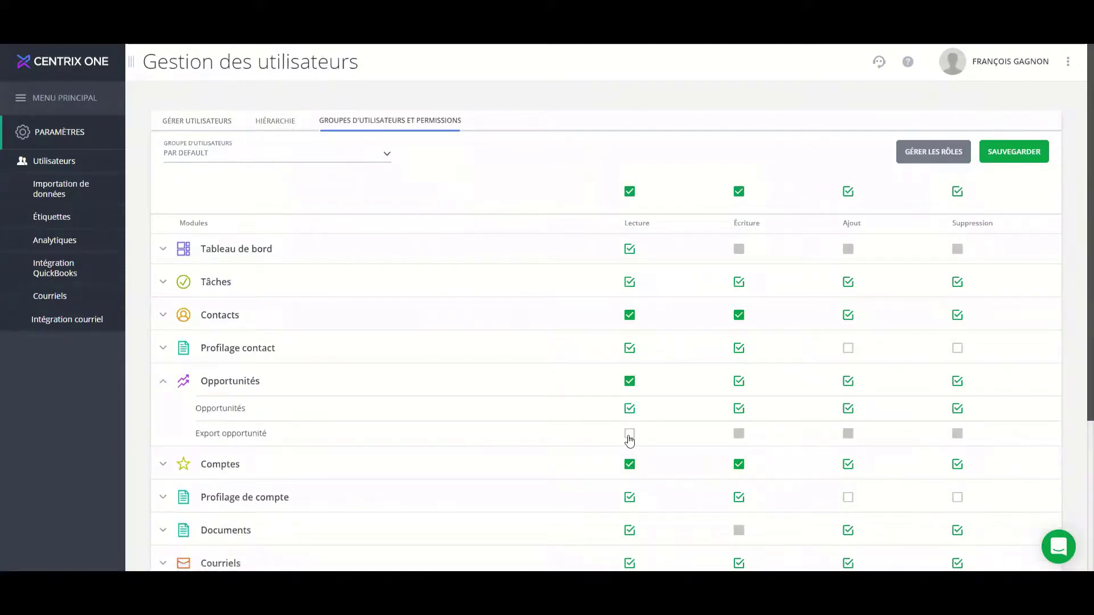
click(629, 434)
click(1019, 156)
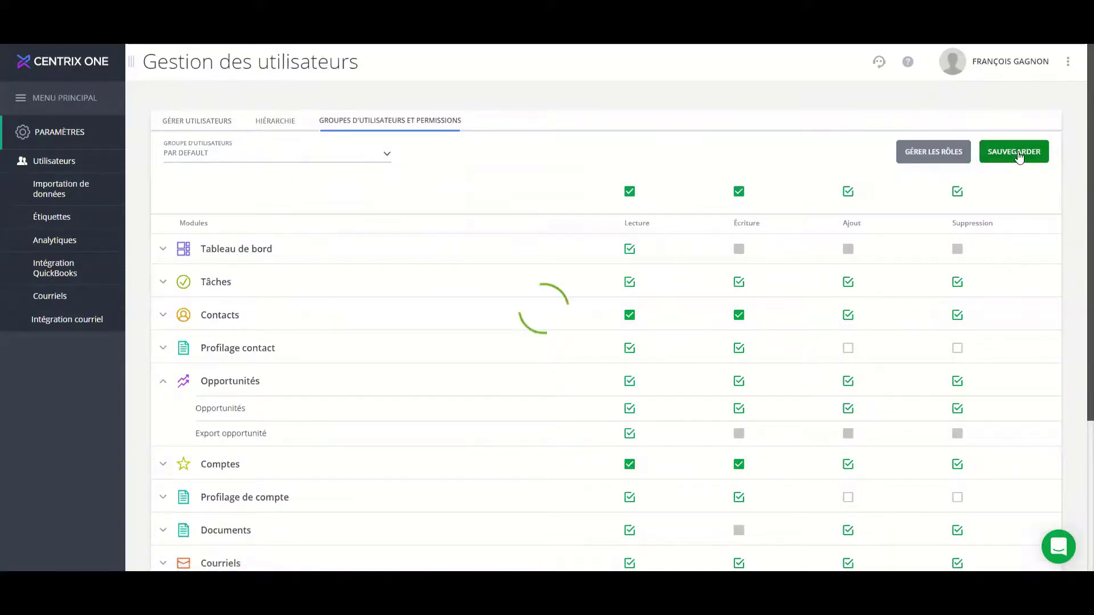
click(42, 106)
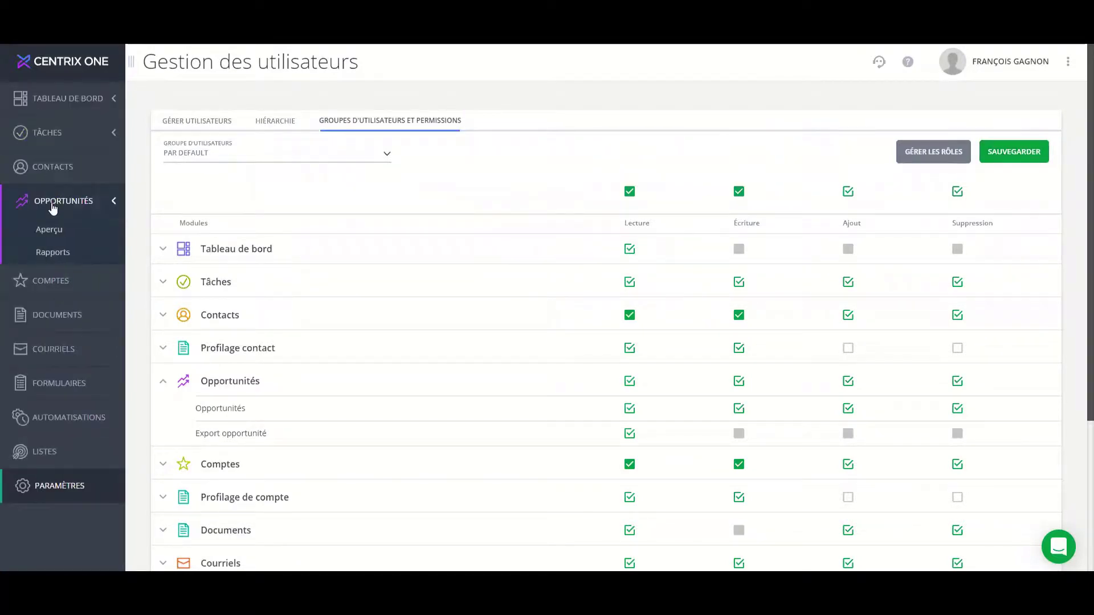
click(50, 230)
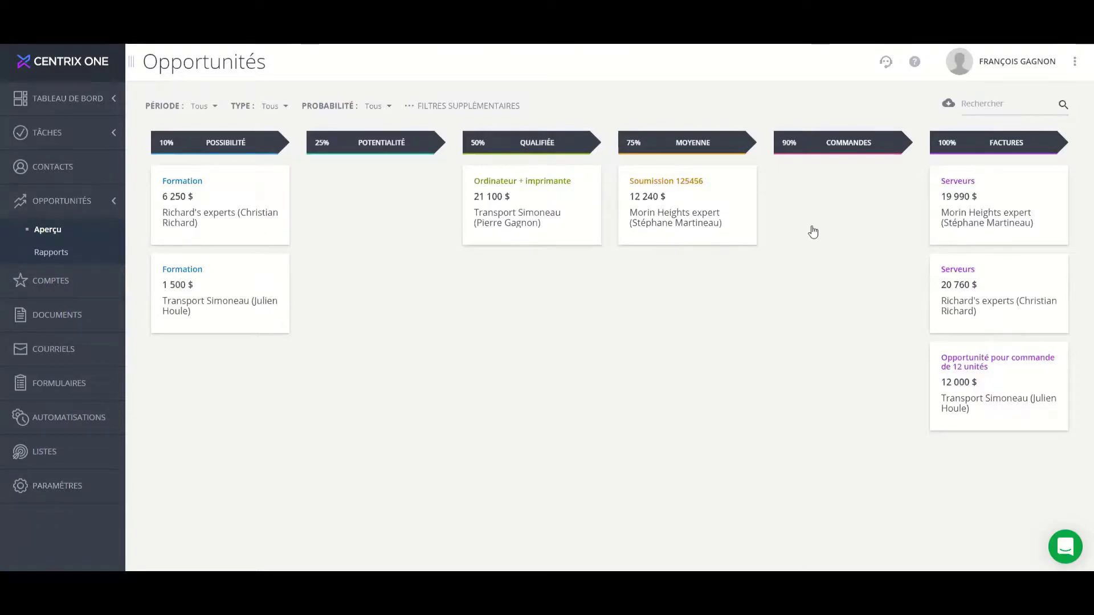
- Enable and save Limité par liste for the FG user, and check the opportunities overview
click(51, 488)
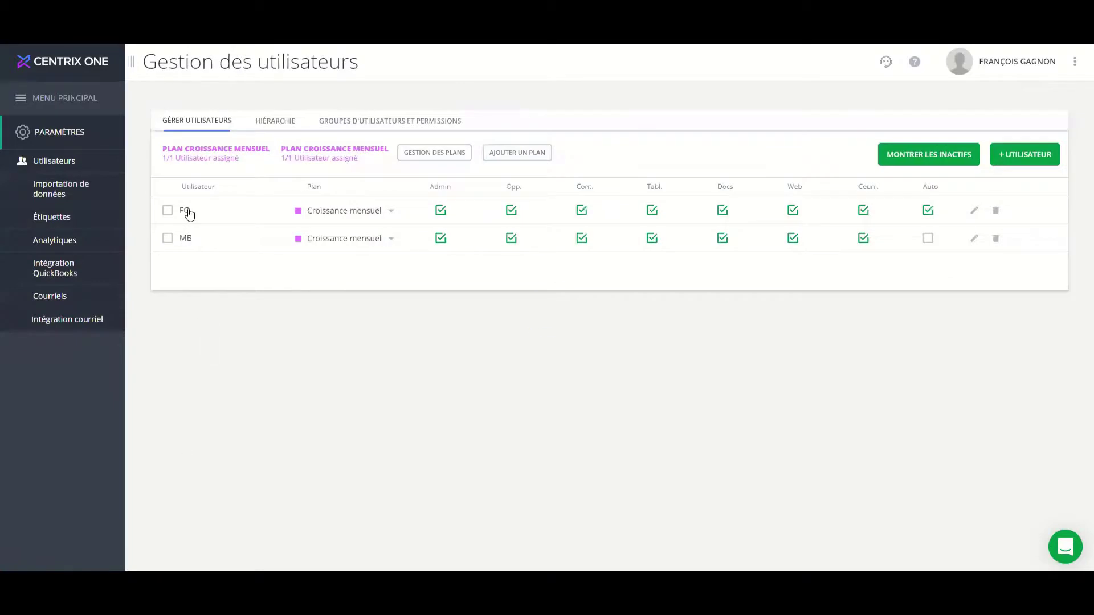
click(189, 212)
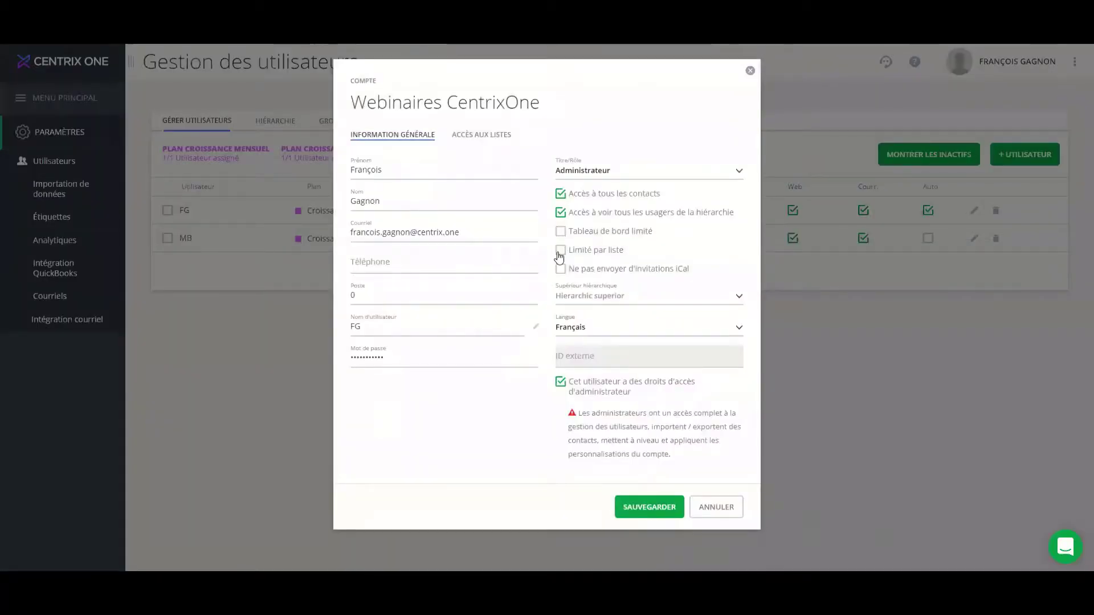
click(648, 510)
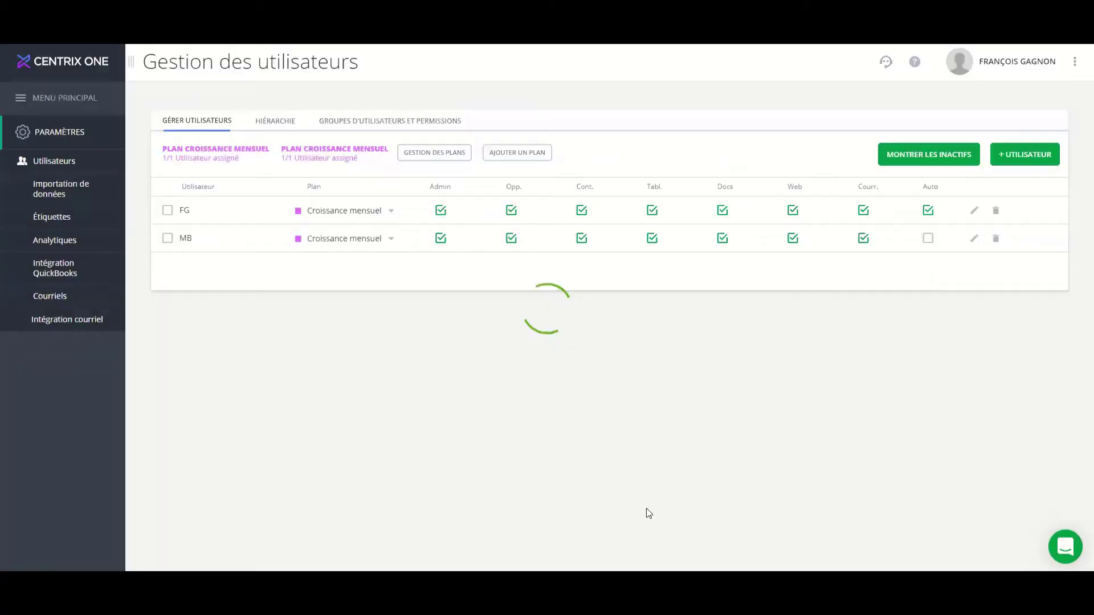
click(55, 100)
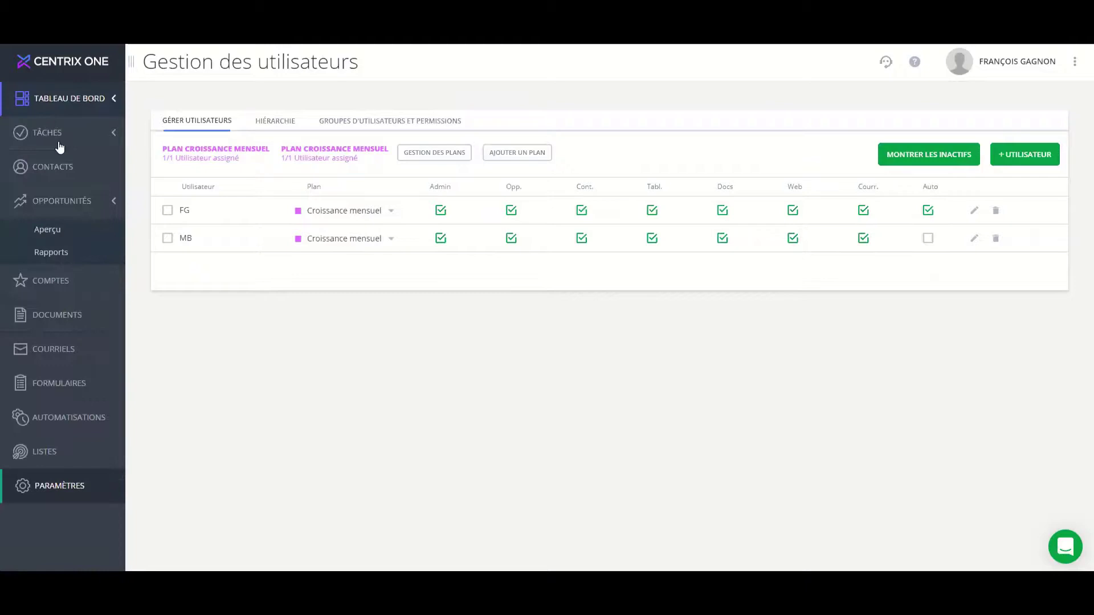
click(68, 231)
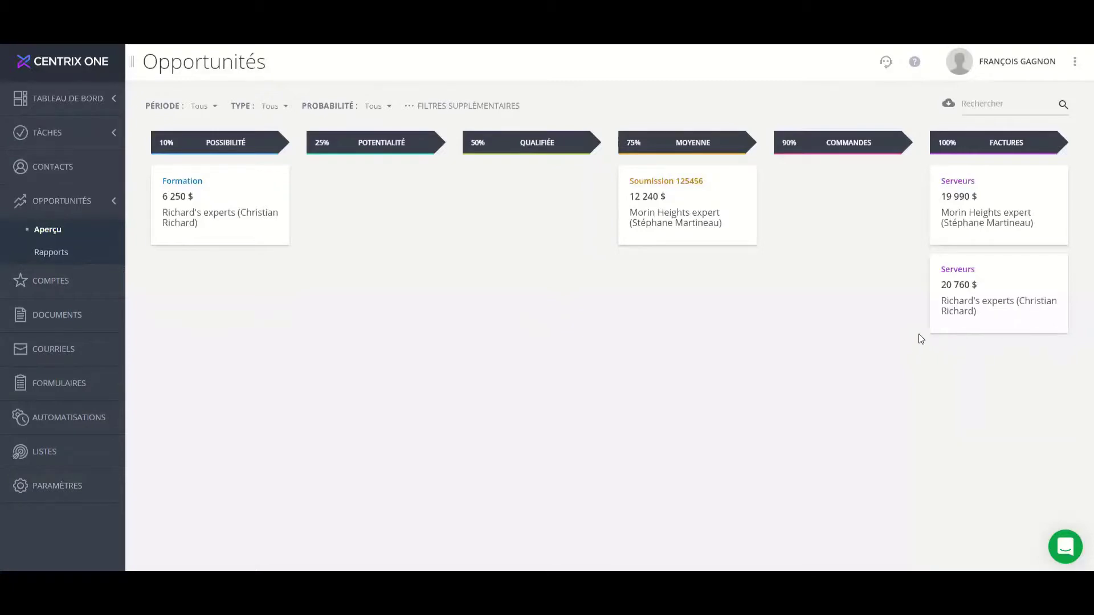
- Disable Limité par liste in the FG user's account form, and save the account
click(80, 486)
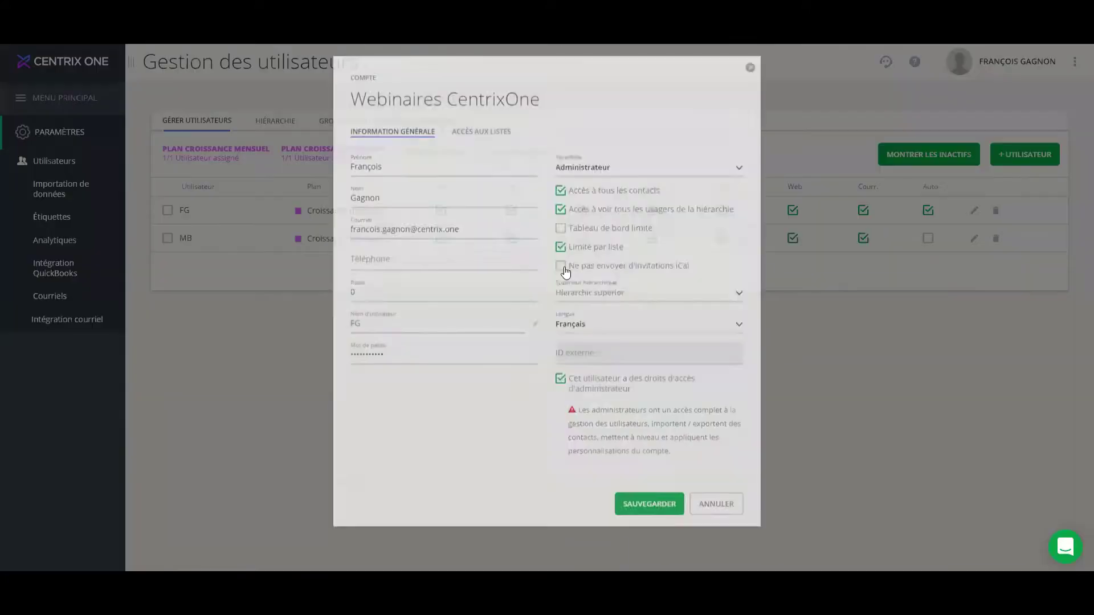
click(561, 248)
click(640, 511)
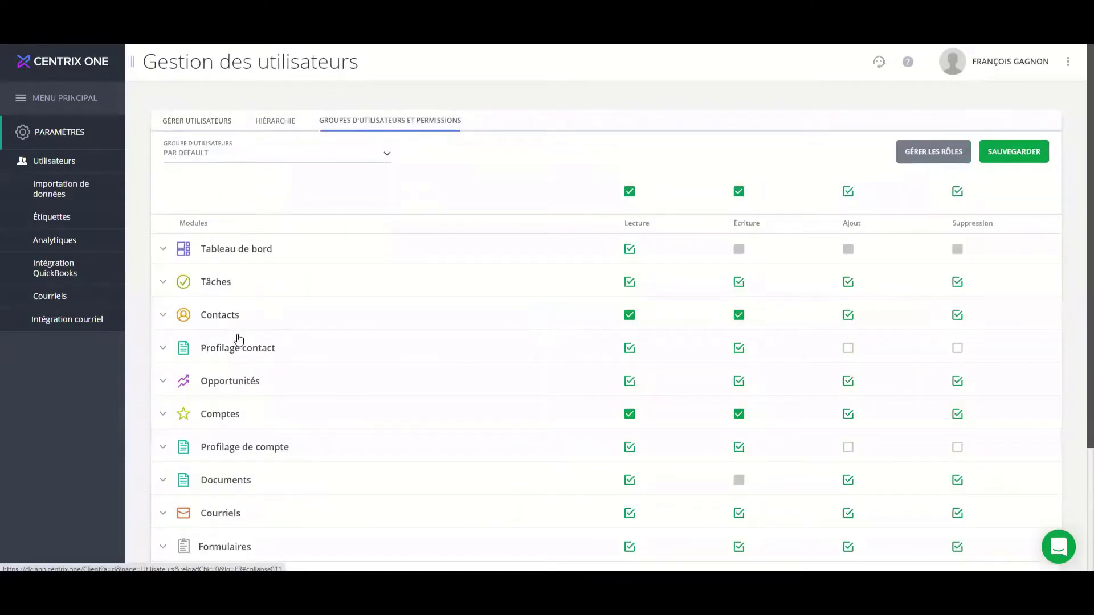
- Examine the field permissions under Profilage contact and Profilage de compte for the Par default group, and save the permissions
click(165, 350)
scroll(302, 379, down, 1)
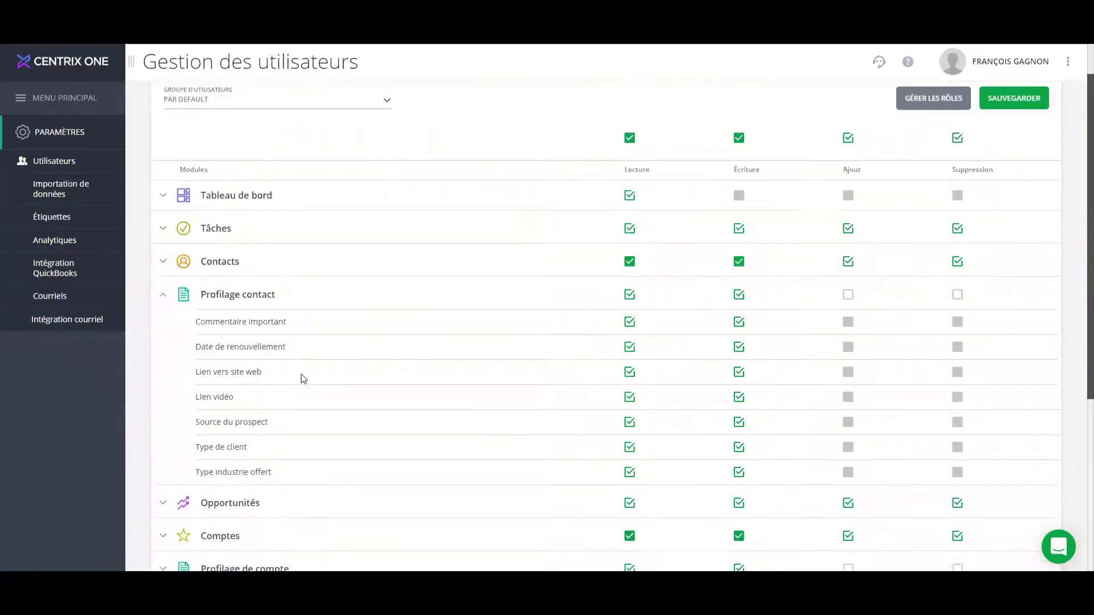
scroll(302, 376, down, 1)
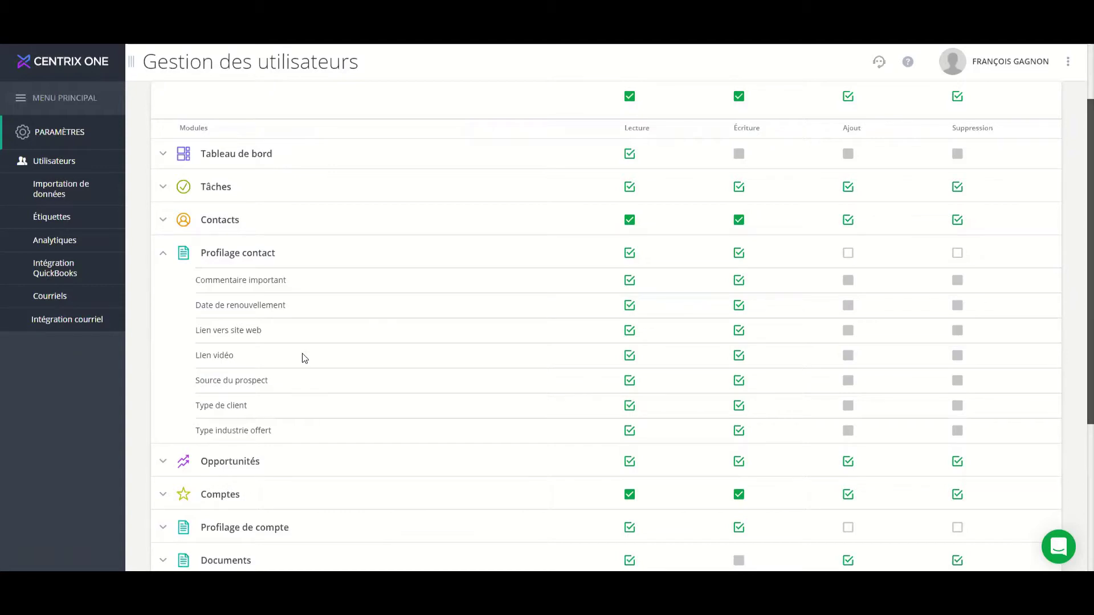
scroll(294, 365, down, 2)
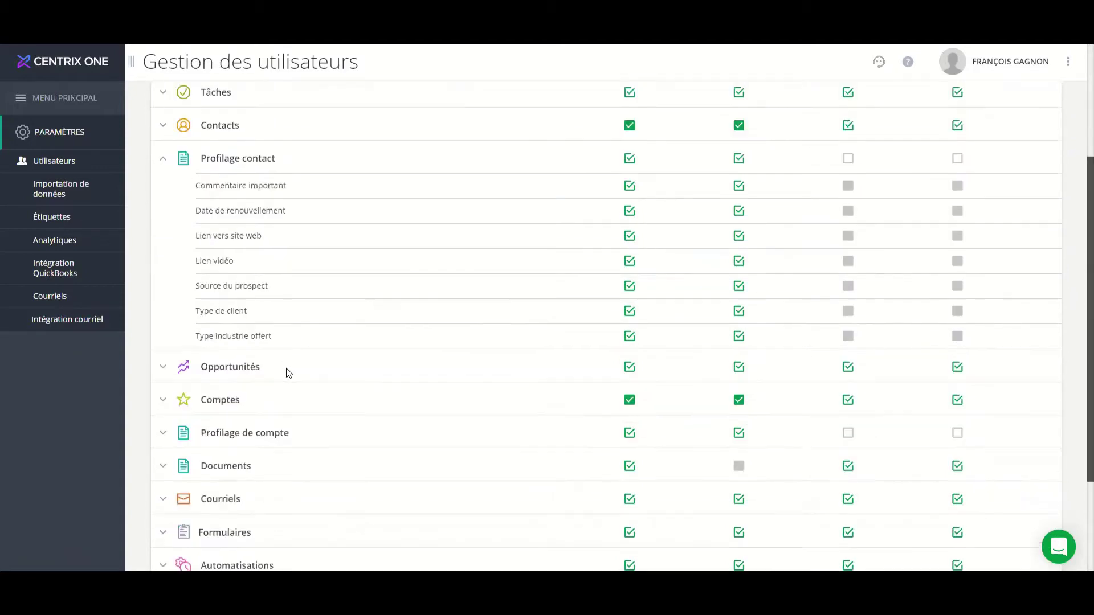
click(161, 436)
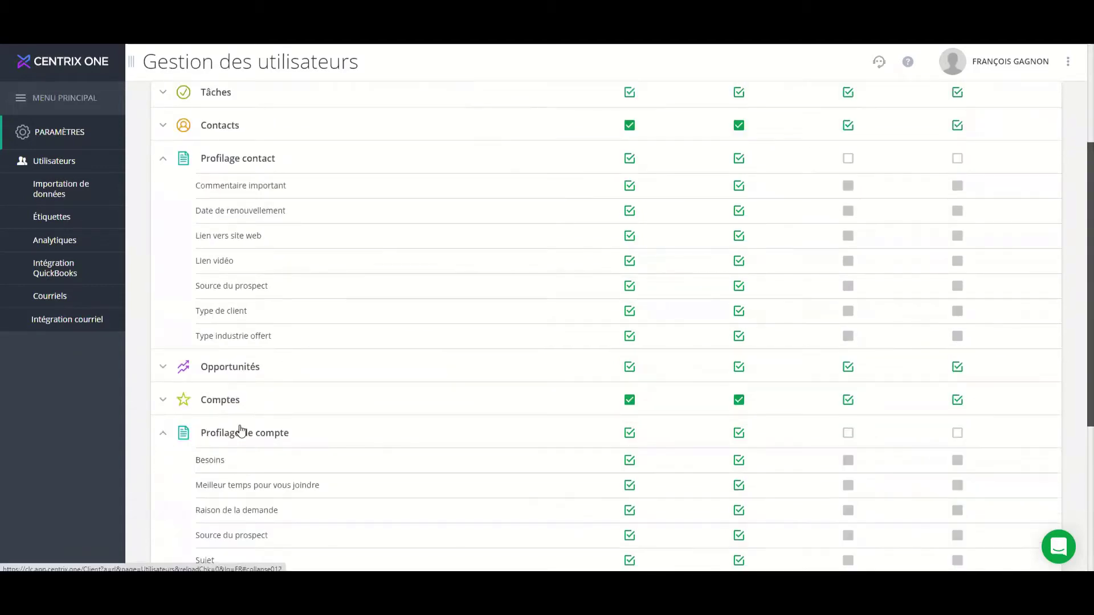
scroll(228, 432, down, 4)
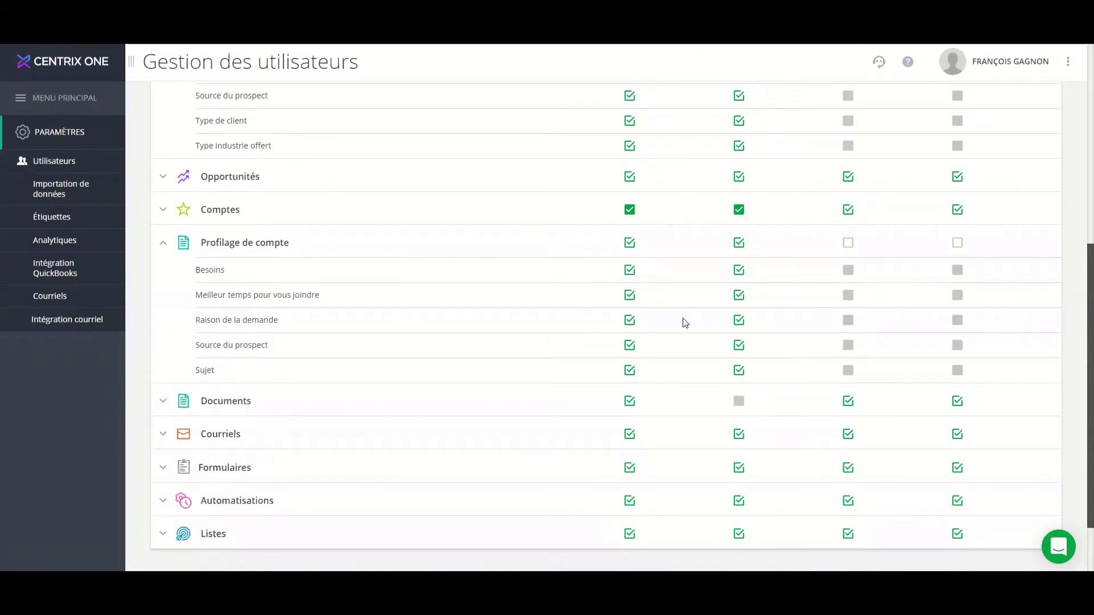
scroll(684, 316, up, 5)
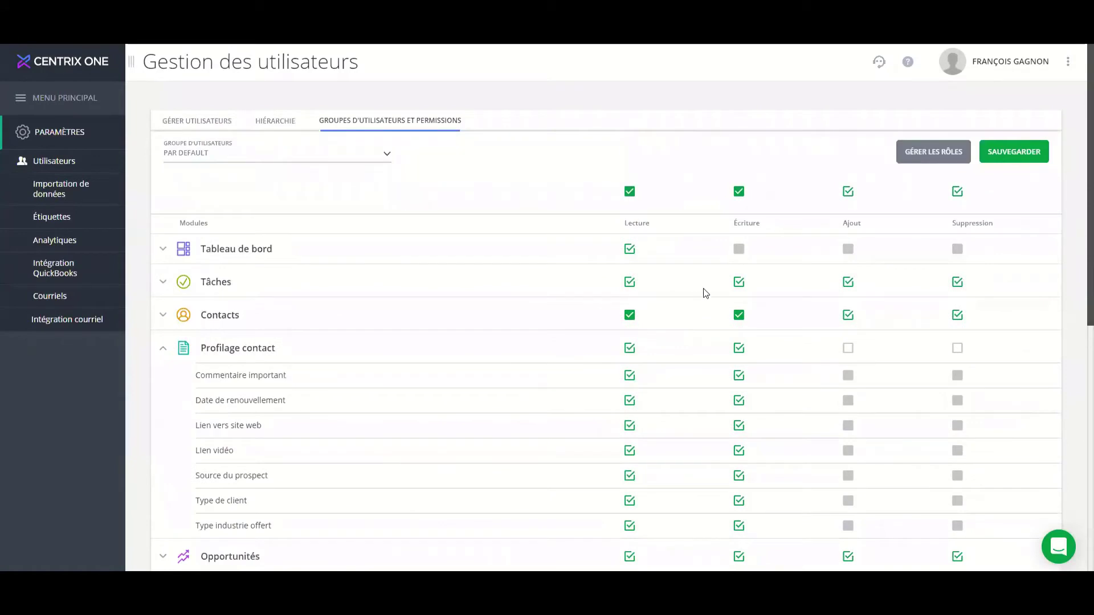
click(1017, 155)
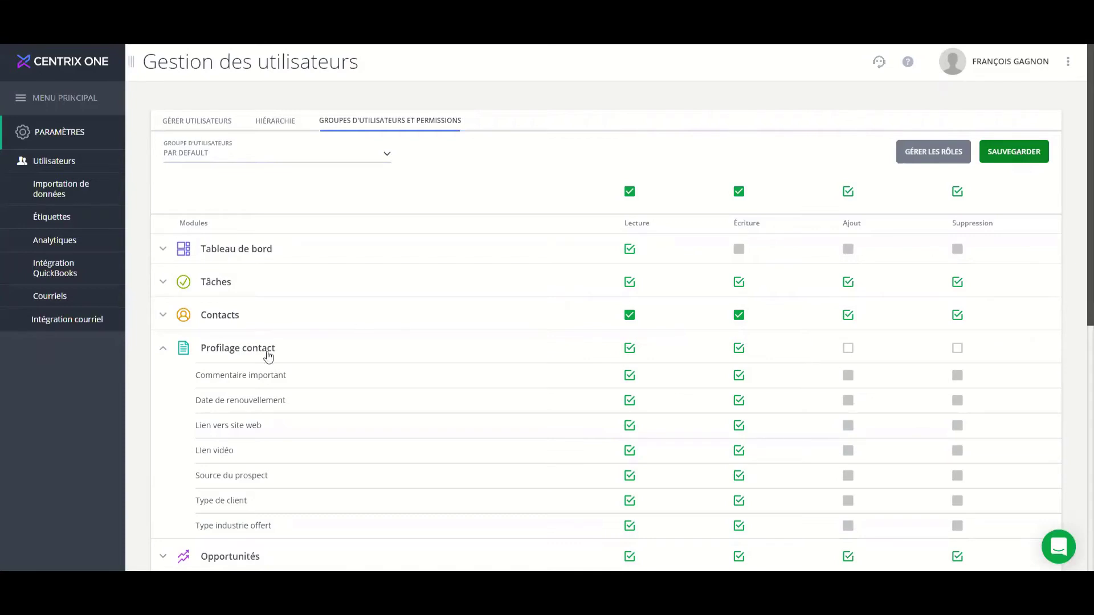
- Enable and save the Lecture permission for Exporter under Contacts in the Par default group, and return to the contacts page
click(163, 318)
scroll(354, 415, down, 5)
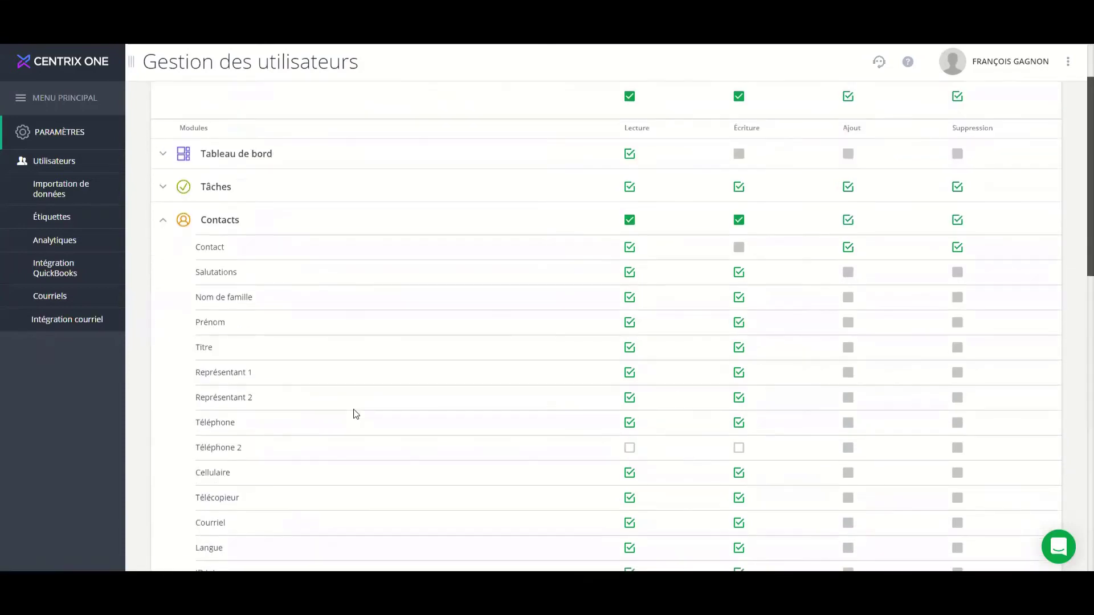
click(630, 459)
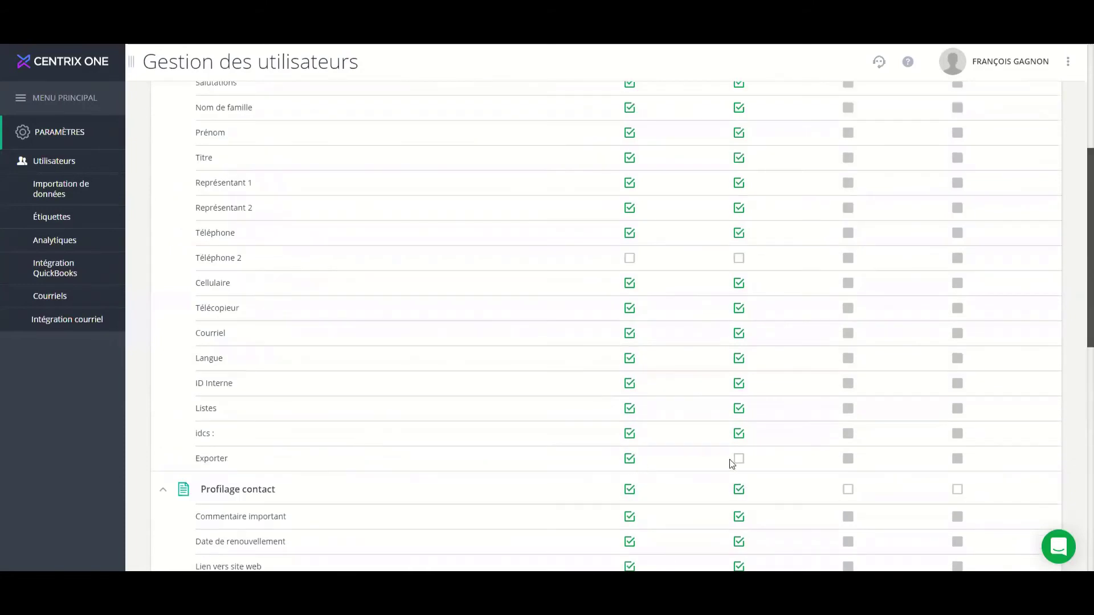
scroll(952, 233, up, 5)
click(1014, 151)
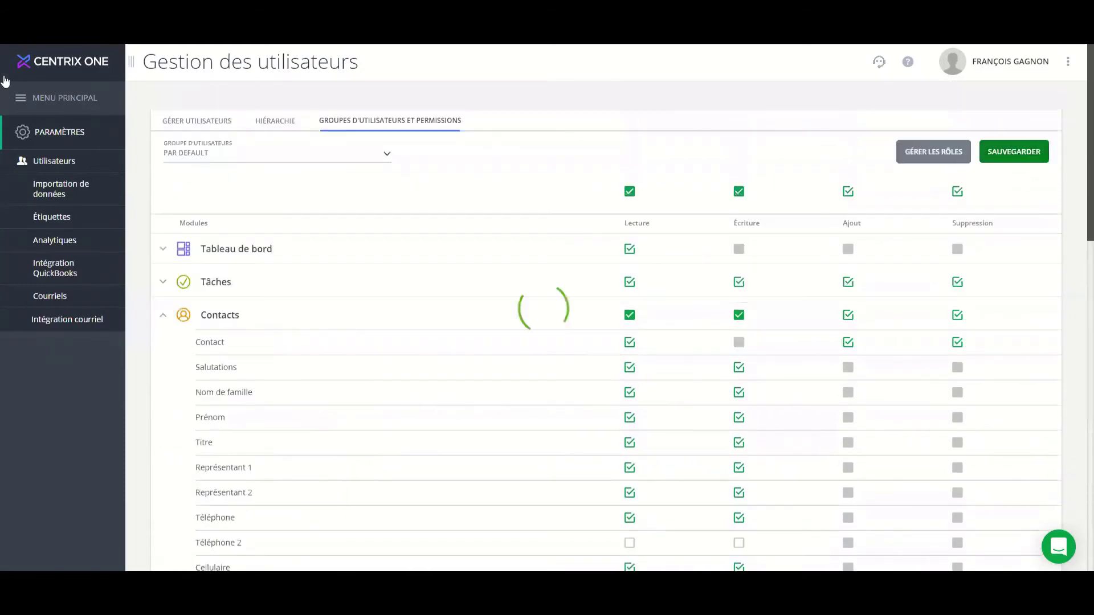
click(54, 100)
click(63, 171)
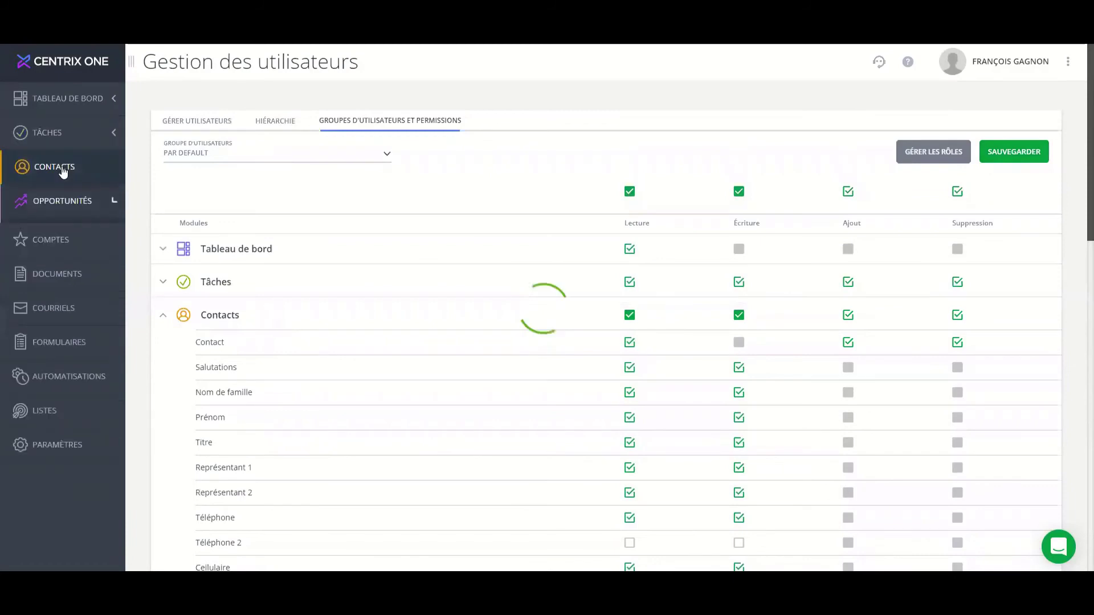